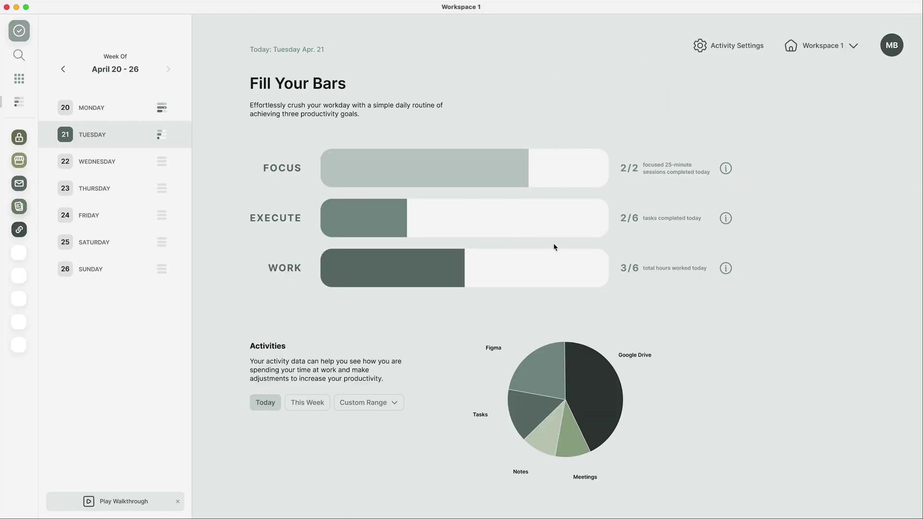
# Step: Bring up the google.com emails panel beside the Google tab in the sidebar browser
pyautogui.moveTo(542, 385)
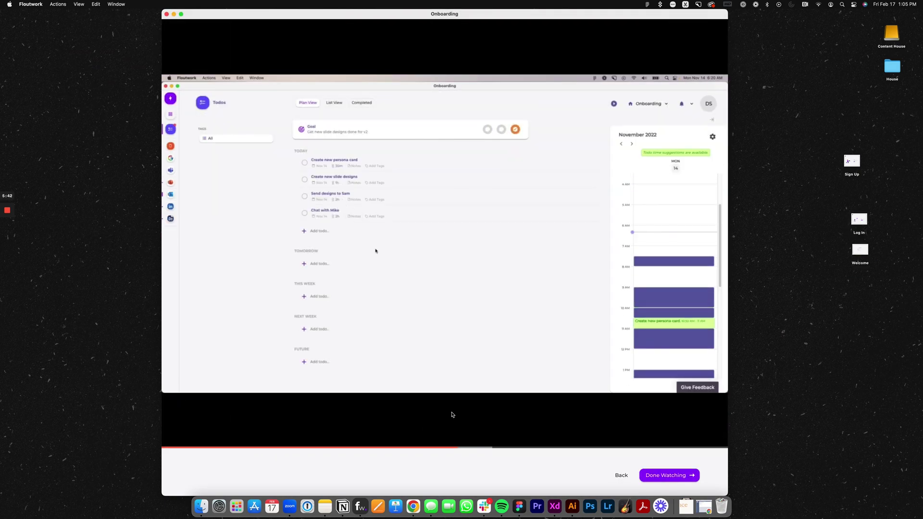
# Step: End the onboarding walkthrough video with Done Watching
pyautogui.click(678, 478)
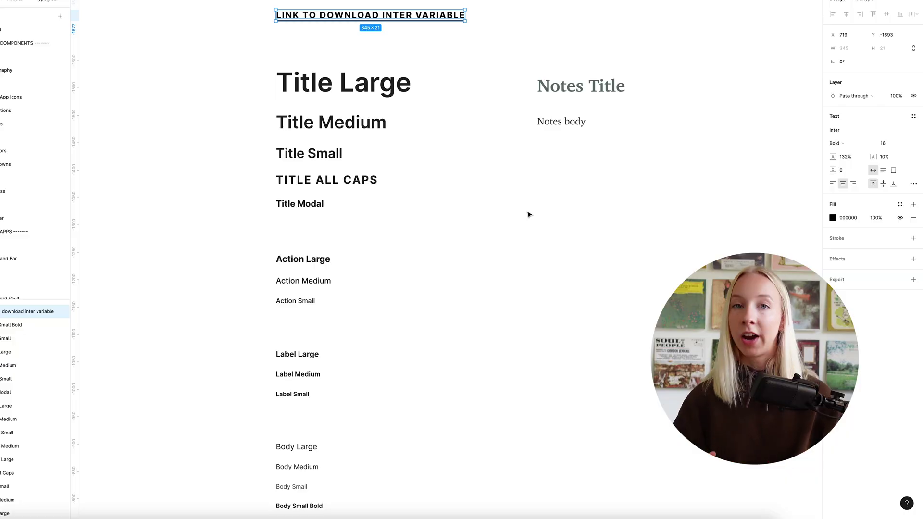
# Step: Edit the Notes/Title text style and show its font choices, currently Charter
pyautogui.scroll(-2, 543, 29)
pyautogui.scroll(3, 552, 62)
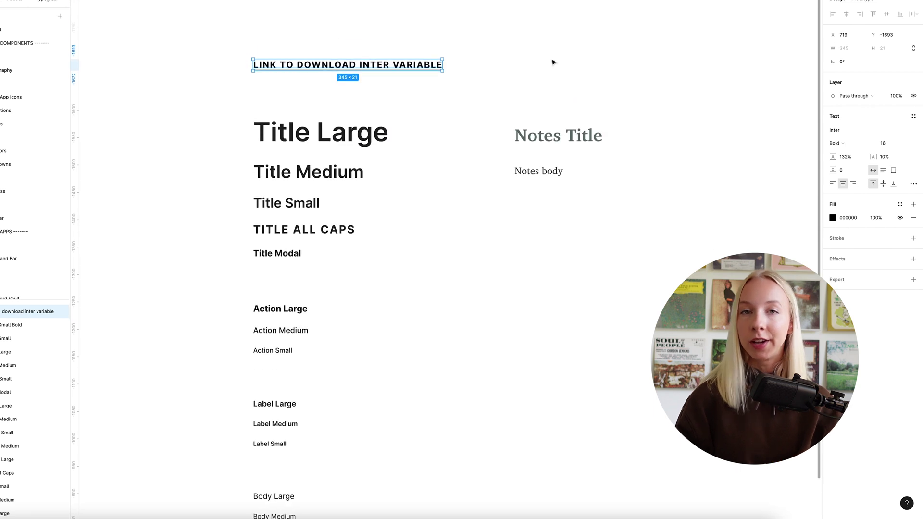
pyautogui.click(556, 138)
pyautogui.click(851, 116)
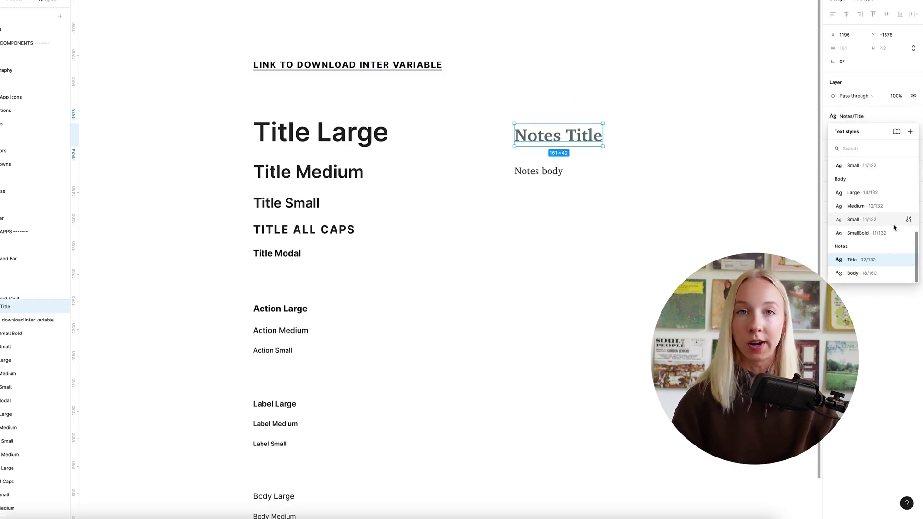
pyautogui.click(908, 260)
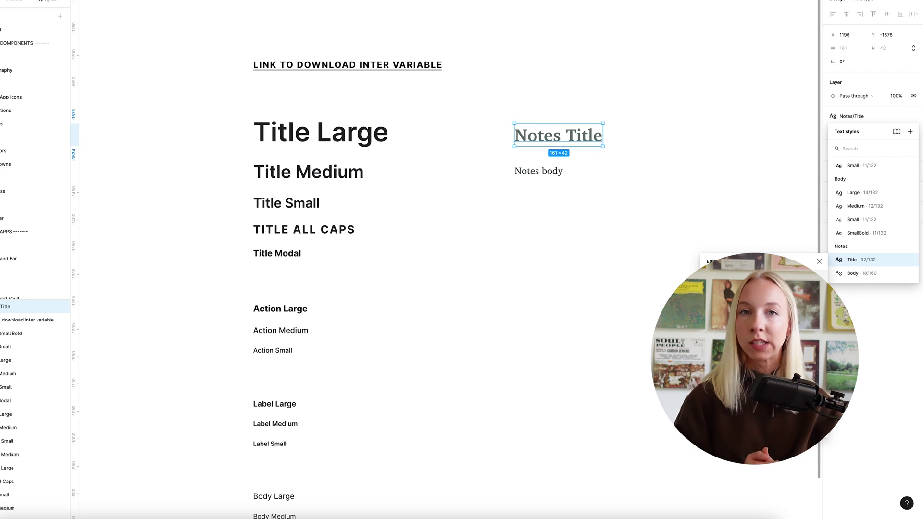
pyautogui.click(745, 308)
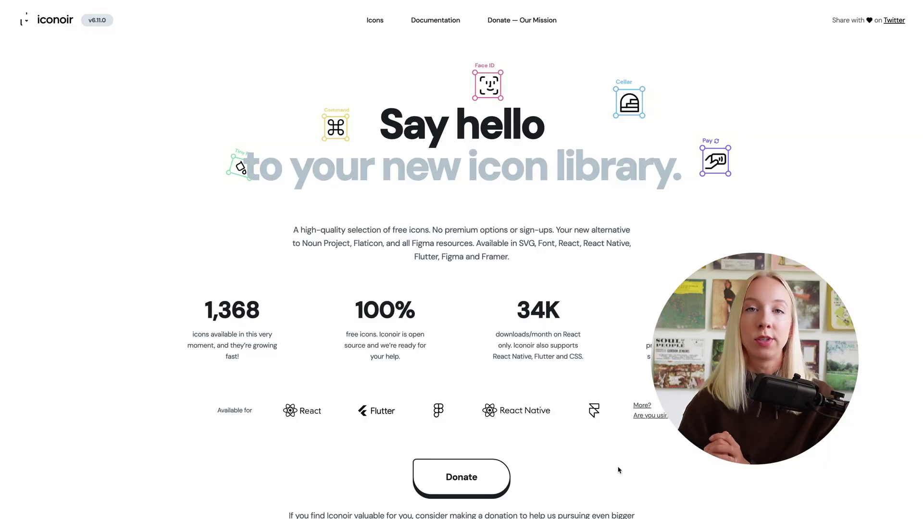
# Step: Search Iconoir for 'clipboard' and download the paste-clipboard icon
pyautogui.scroll(-8, 618, 469)
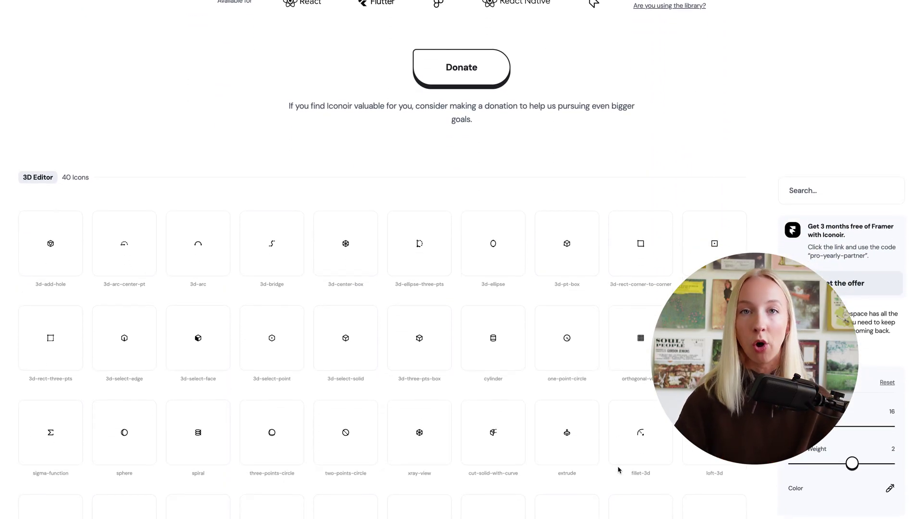
pyautogui.scroll(-8, 618, 469)
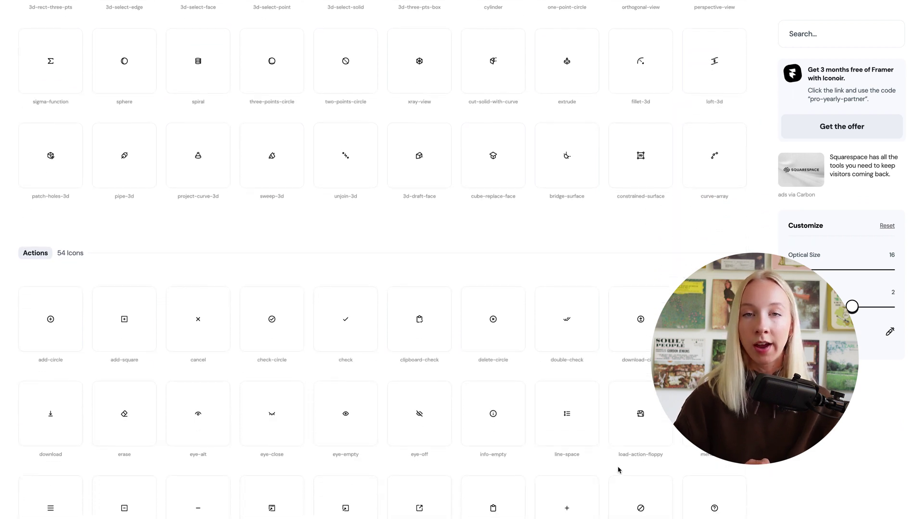
pyautogui.scroll(-4, 618, 470)
pyautogui.scroll(8, 618, 470)
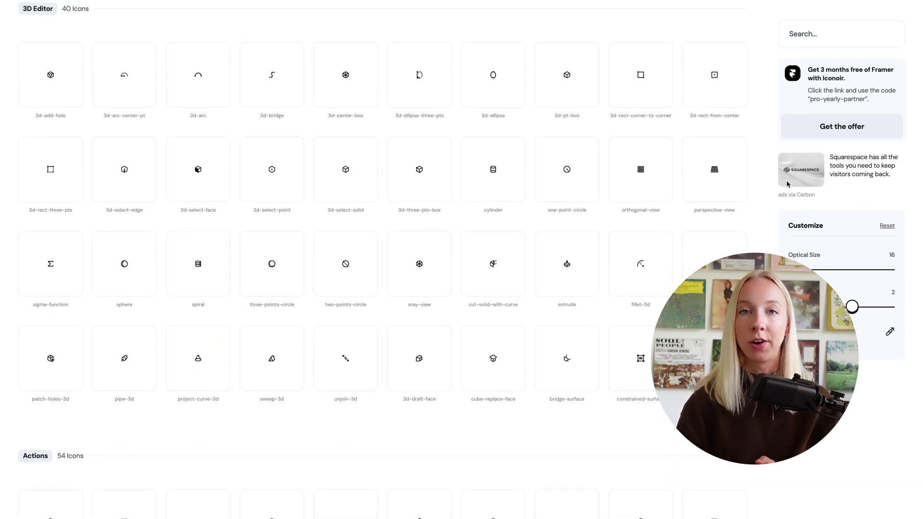
pyautogui.click(810, 40)
pyautogui.write('clip')
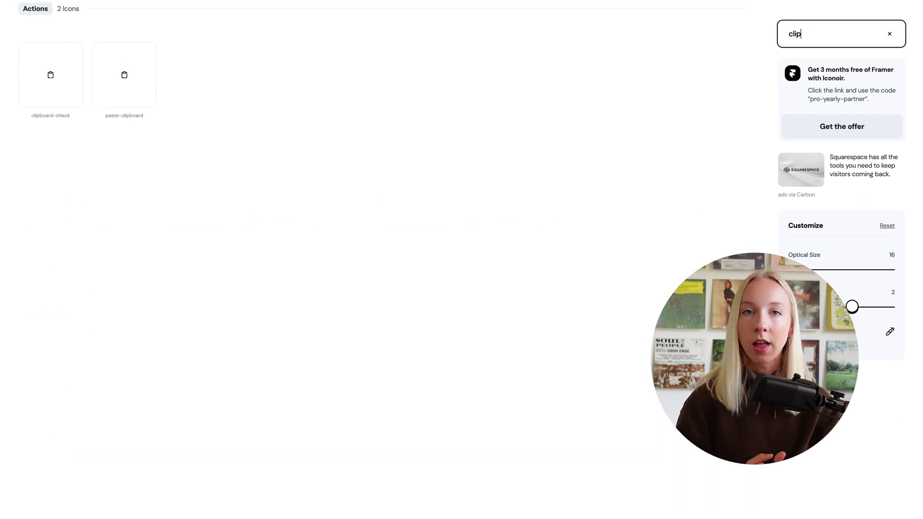
pyautogui.write('board')
pyautogui.click(131, 65)
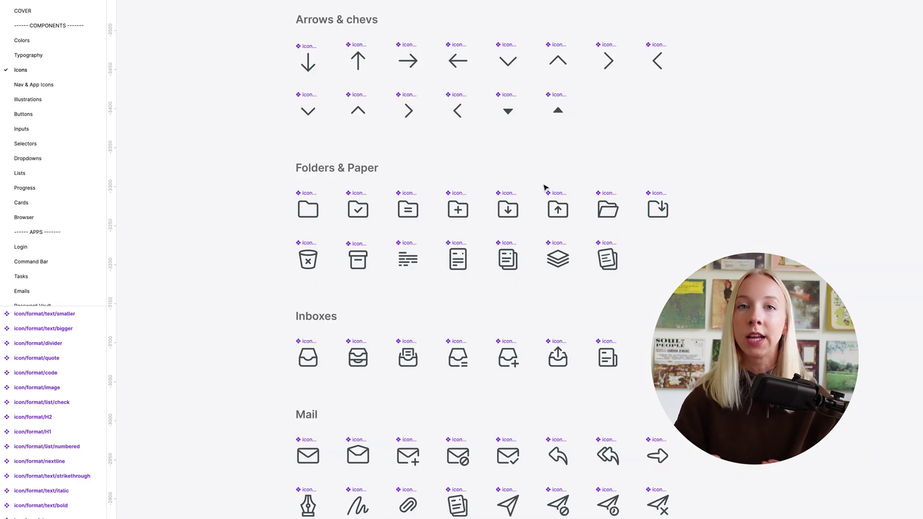
# Step: Duplicate the icon/target icon, detach the copy from its component and rename it icon/loader
pyautogui.scroll(-5, 547, 188)
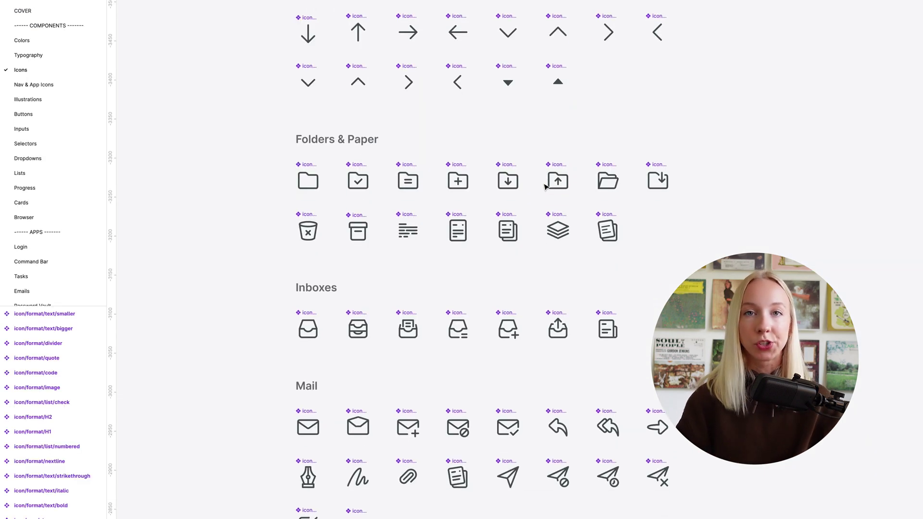
pyautogui.scroll(-10, 546, 187)
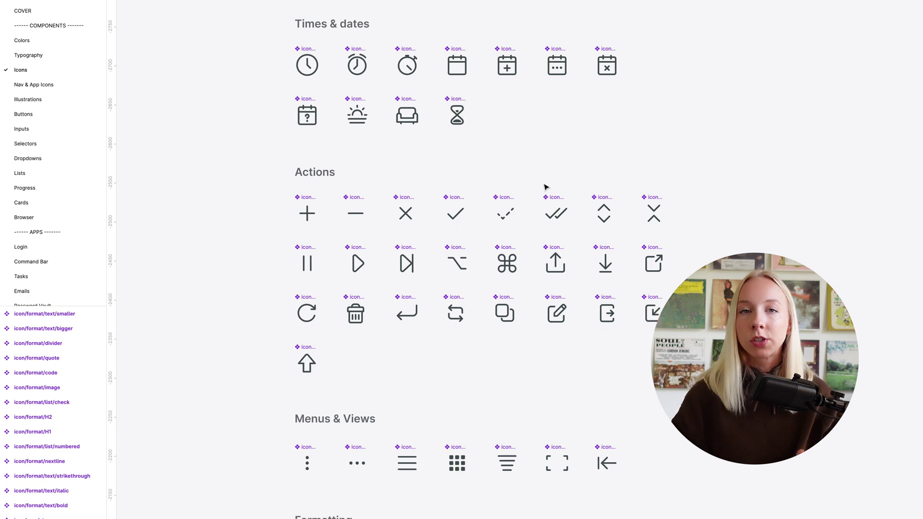
pyautogui.scroll(-10, 546, 187)
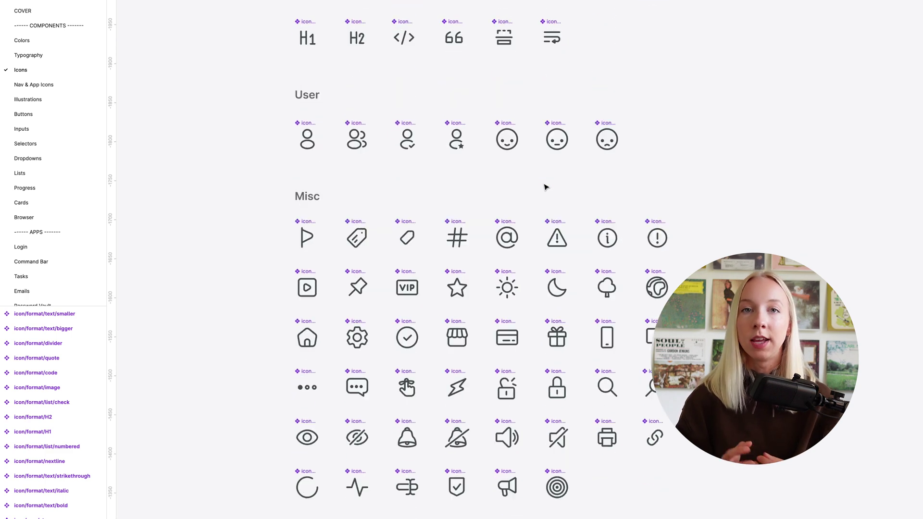
pyautogui.scroll(-3, 545, 187)
pyautogui.scroll(10, 615, 291)
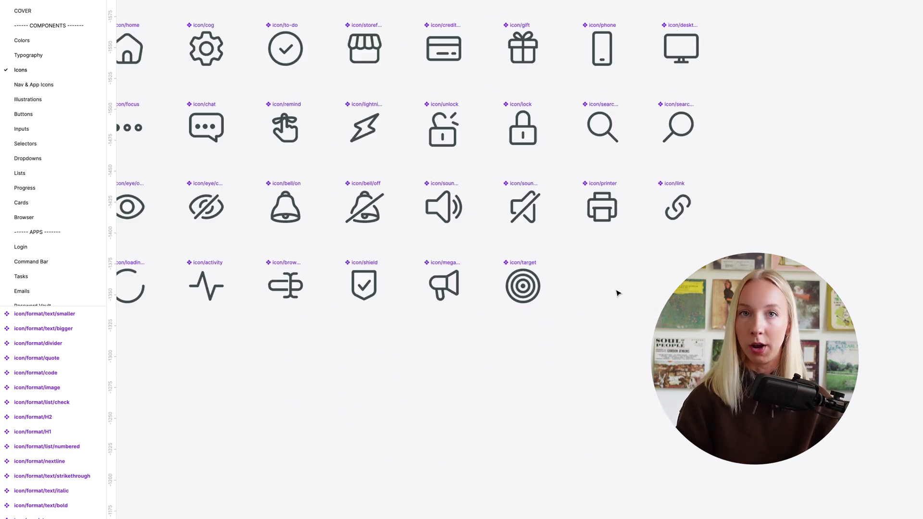
pyautogui.moveTo(374, 235); pyautogui.dragTo(558, 240)
pyautogui.rightClick(578, 272)
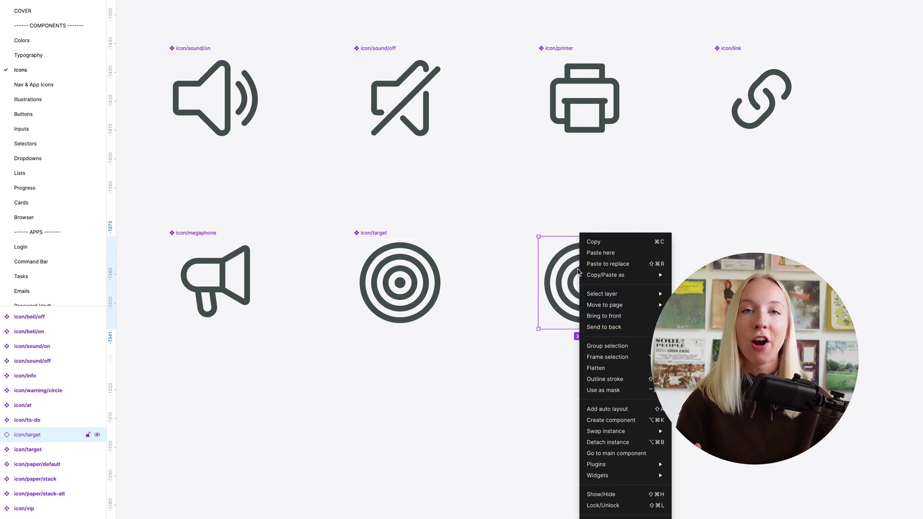
pyautogui.click(616, 443)
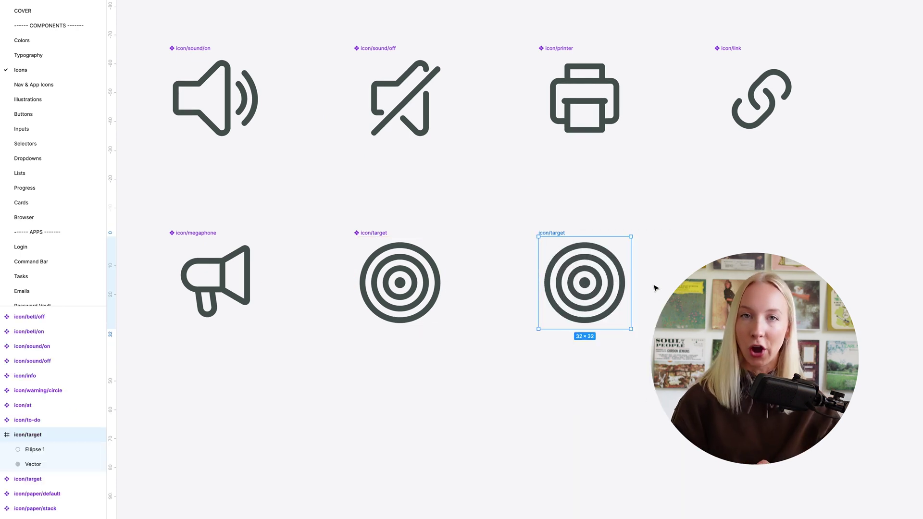
pyautogui.doubleClick(557, 232)
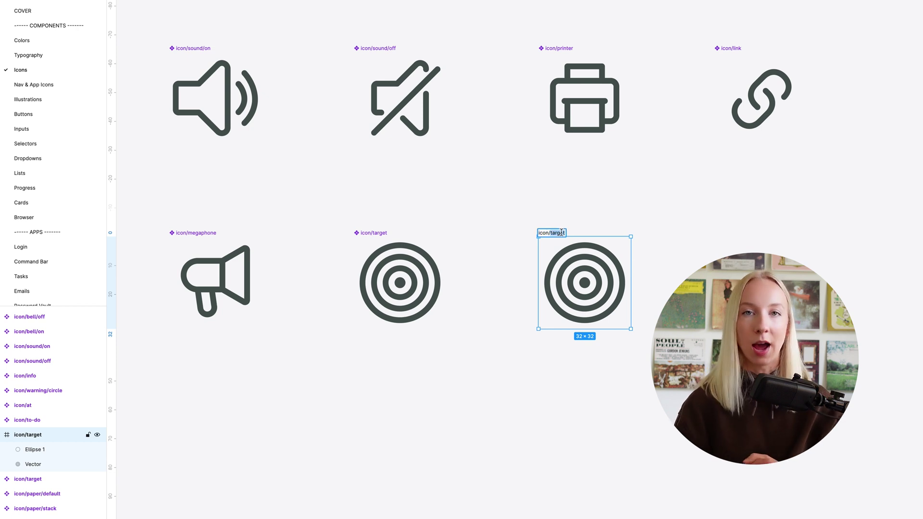
pyautogui.write('loader')
pyautogui.scroll(2, 677, 233)
pyautogui.press('Return')
pyautogui.click(711, 248)
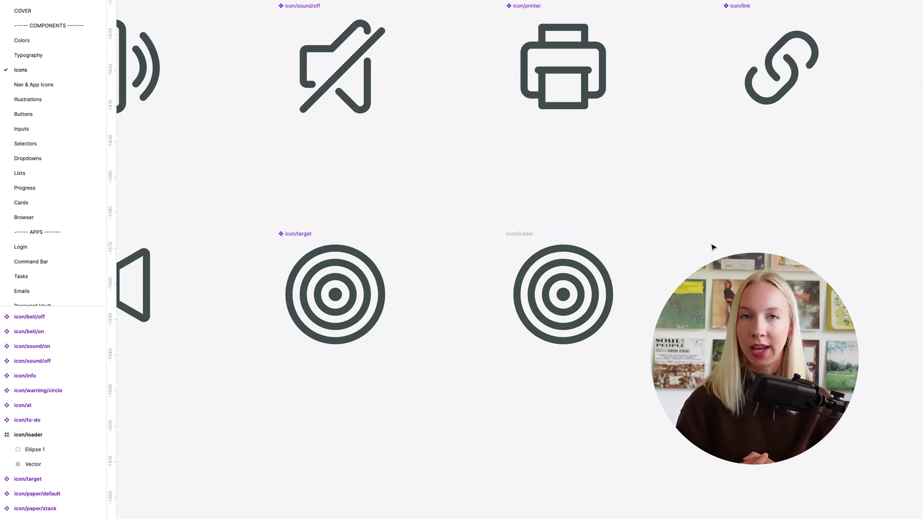
# Step: Delete the inner rings from the icon/loader vector, leaving only the outer arc
pyautogui.click(578, 269)
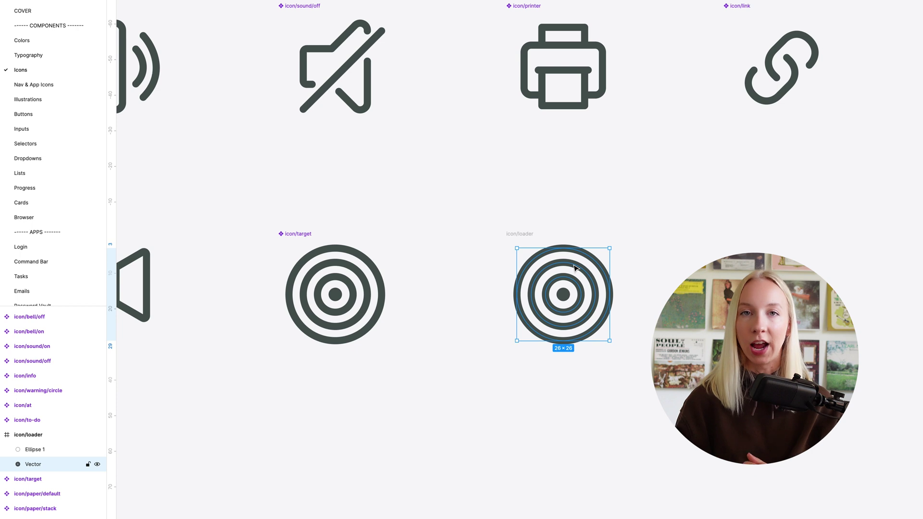
pyautogui.doubleClick(575, 268)
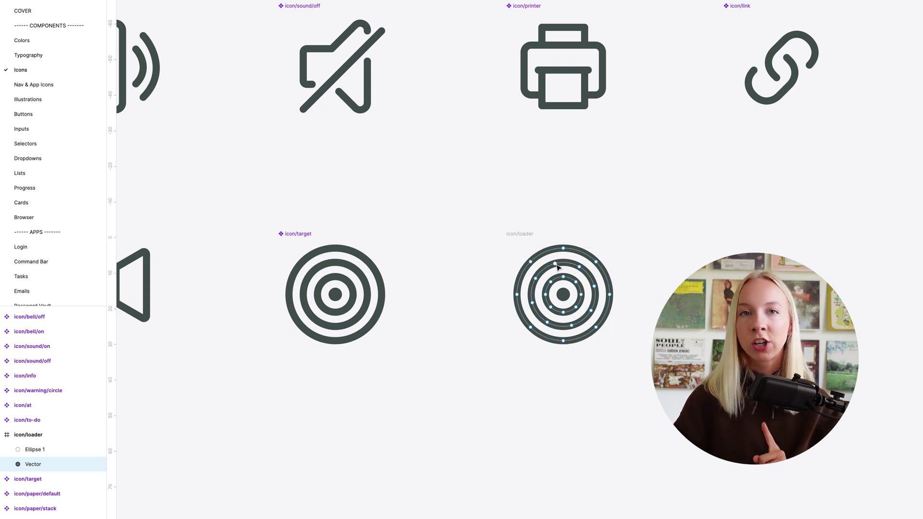
pyautogui.press('Delete')
pyautogui.click(527, 236)
pyautogui.click(576, 216)
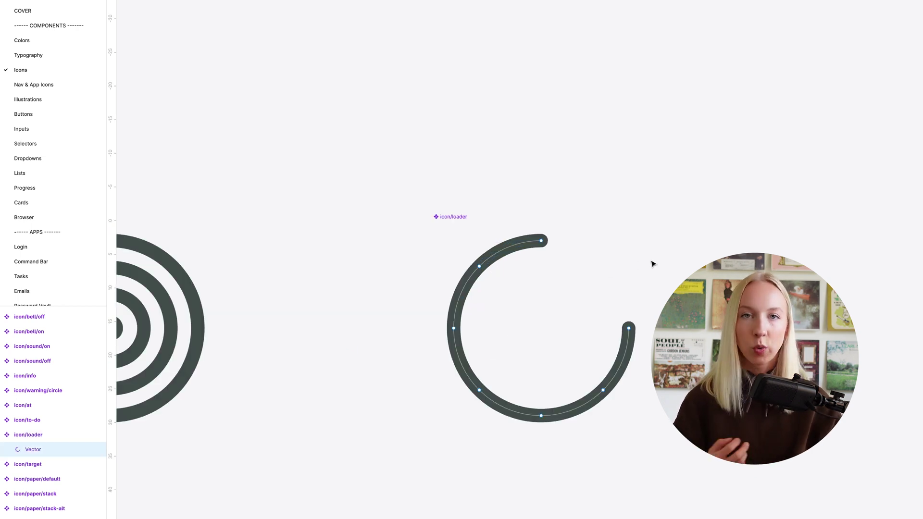
pyautogui.scroll(-10, 610, 239)
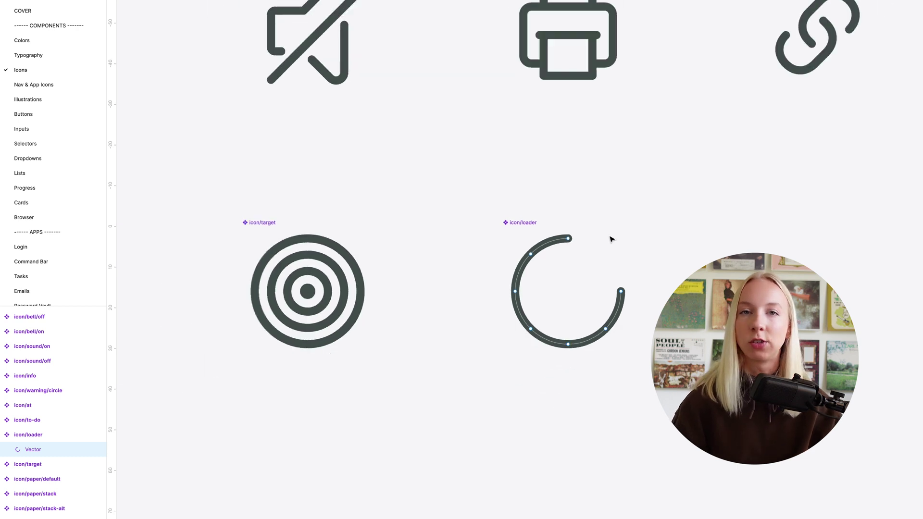
pyautogui.press('Escape')
pyautogui.scroll(-5, 519, 259)
pyautogui.scroll(10, 519, 260)
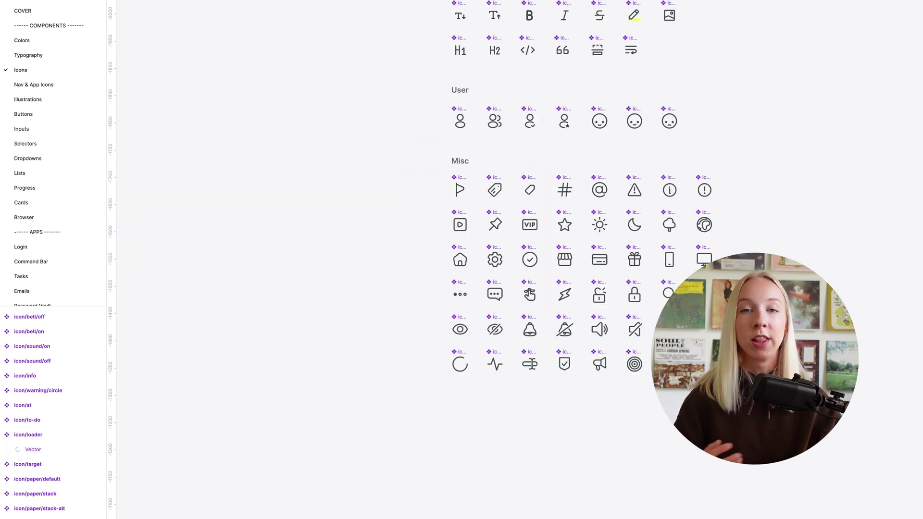
pyautogui.scroll(10, 699, 237)
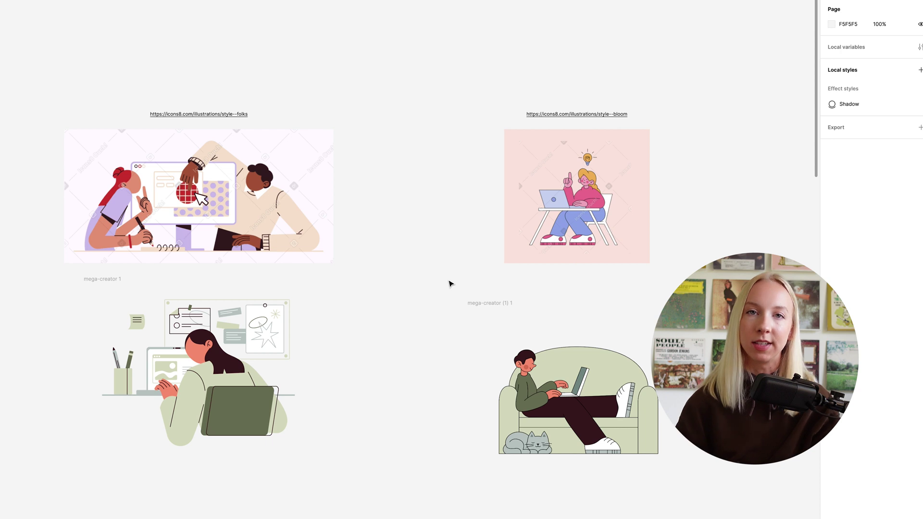
pyautogui.hscroll(15, 450, 284)
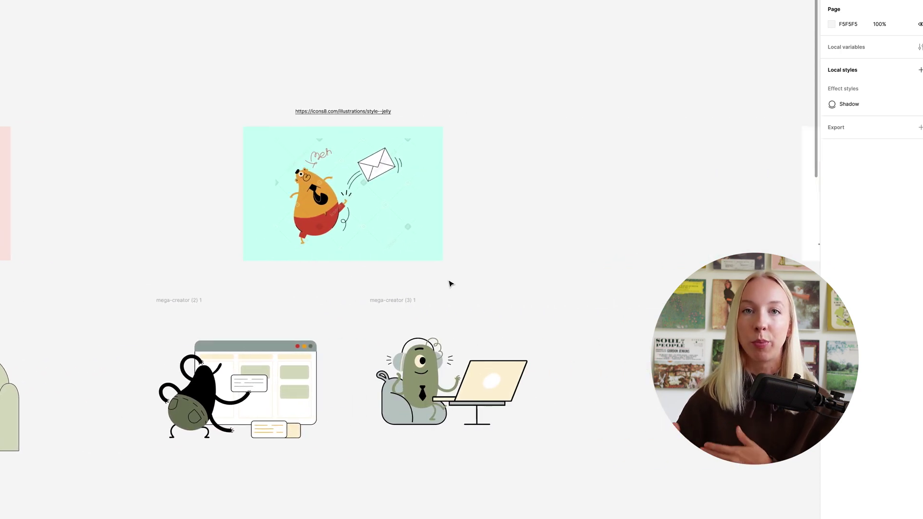
pyautogui.hscroll(14, 451, 284)
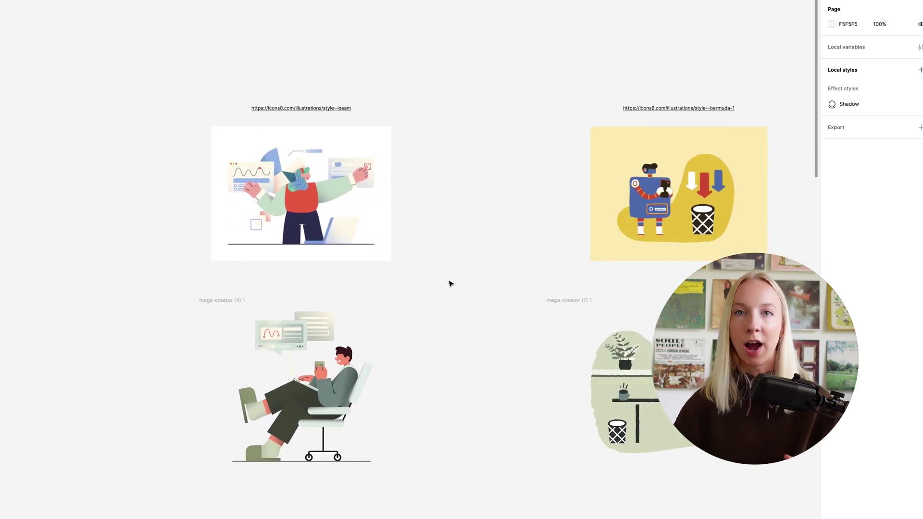
pyautogui.hscroll(10, 450, 283)
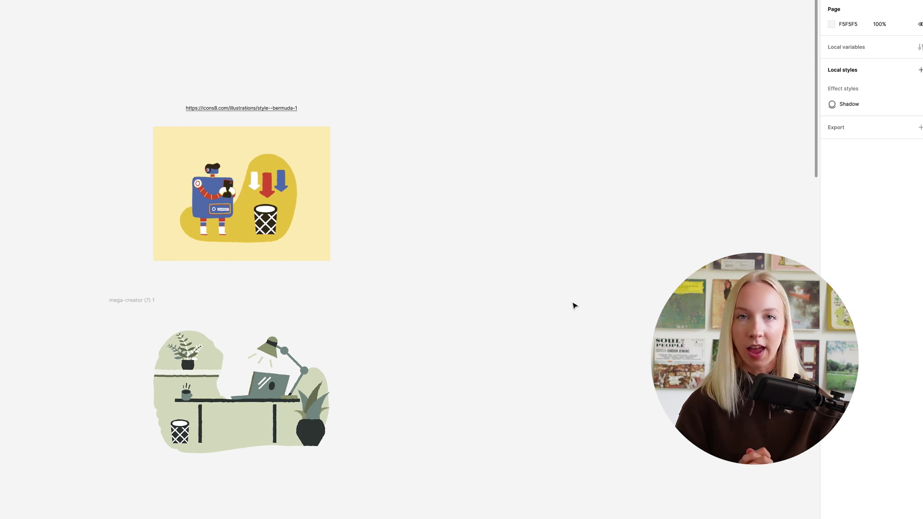
pyautogui.scroll(-5, 575, 305)
pyautogui.scroll(-6, 438, 348)
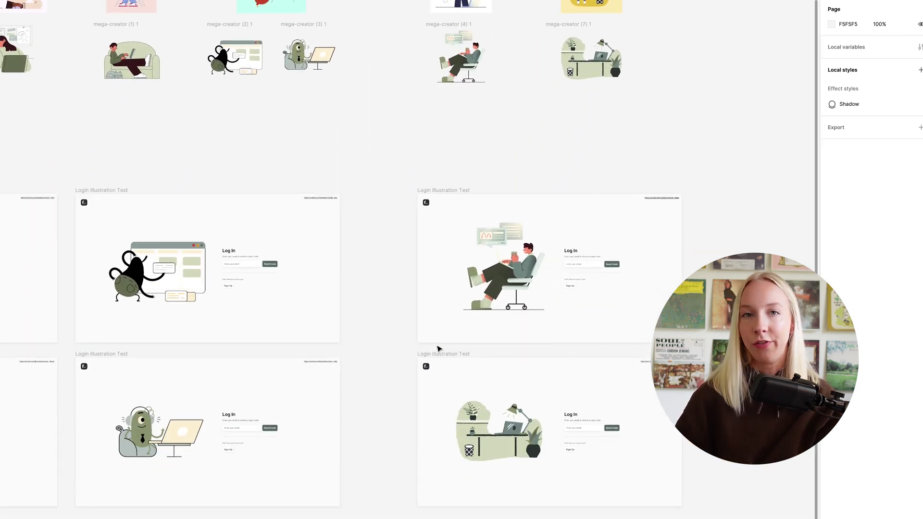
pyautogui.scroll(-1, 437, 347)
pyautogui.hscroll(-7, 435, 346)
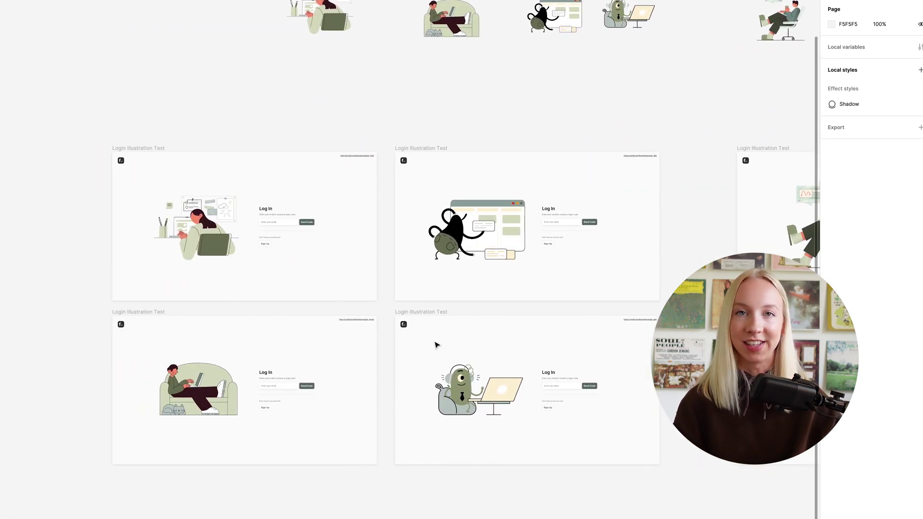
pyautogui.hscroll(-3, 336, 349)
pyautogui.scroll(3, 226, 346)
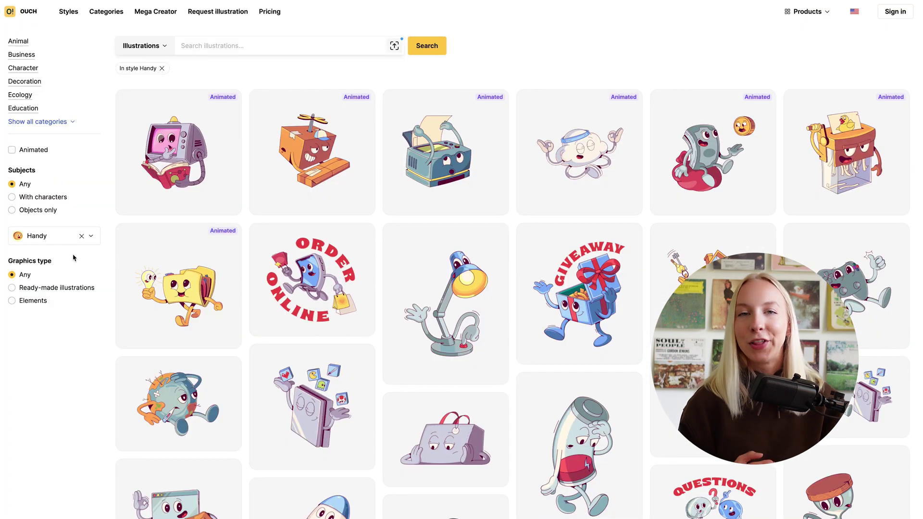
# Step: Open the Handy-style safe illustration's details to see its tags and related illustrations
pyautogui.scroll(-5, 473, 224)
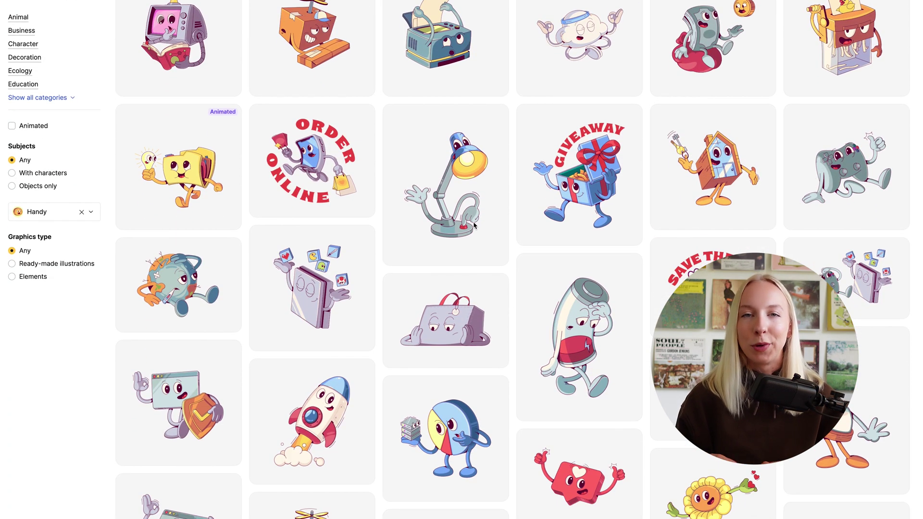
pyautogui.scroll(-5, 473, 224)
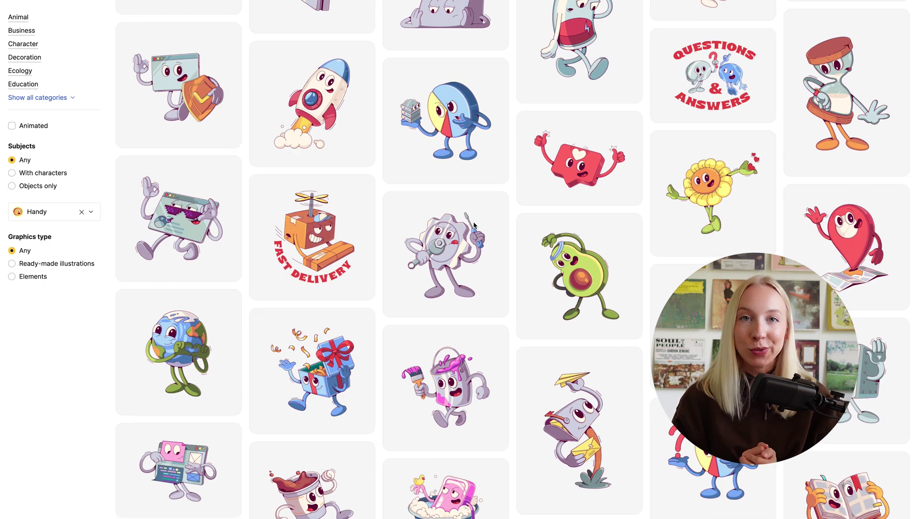
pyautogui.scroll(1, 473, 224)
pyautogui.scroll(-3, 473, 224)
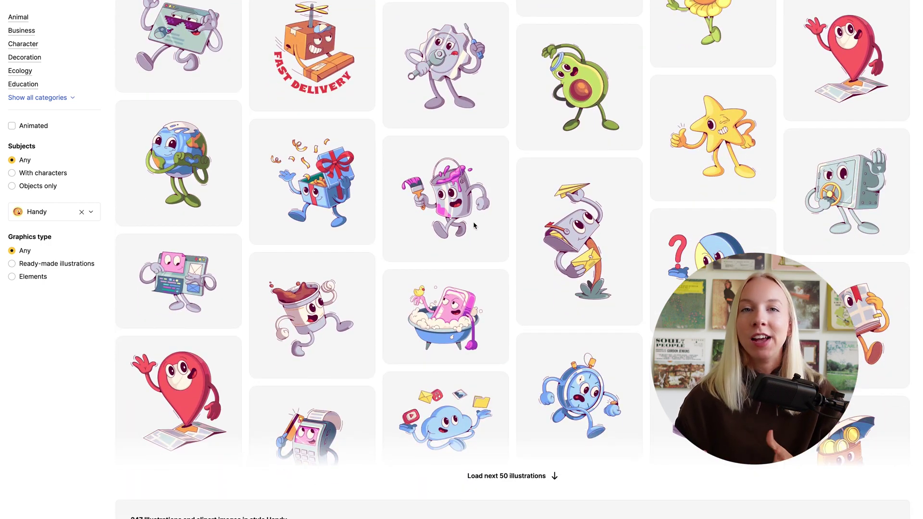
pyautogui.click(839, 188)
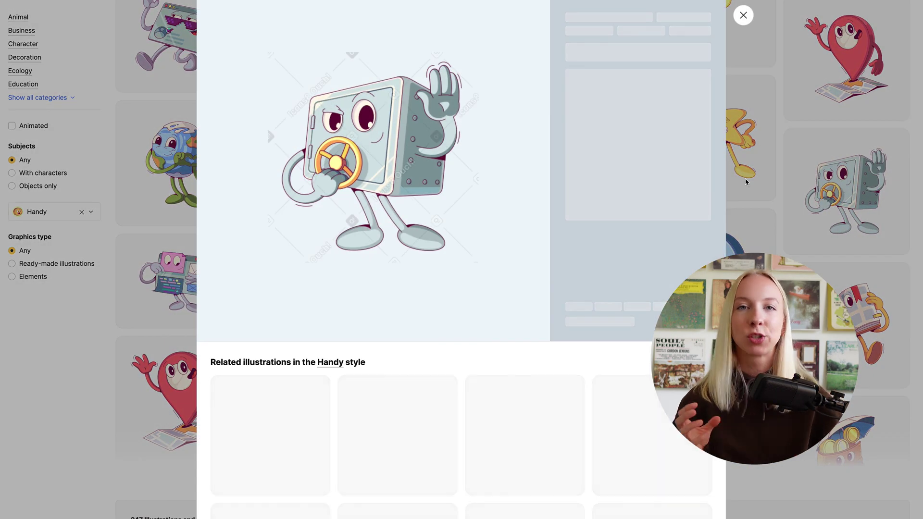
pyautogui.scroll(-2, 508, 162)
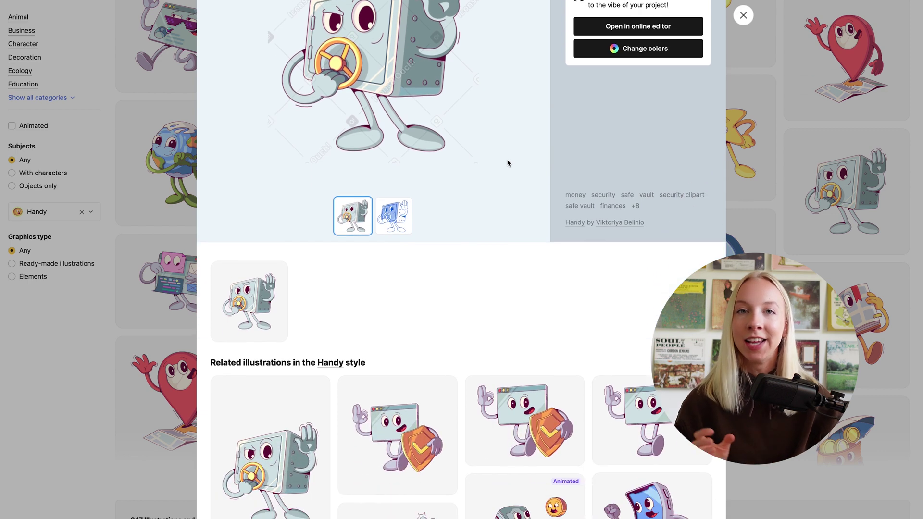
pyautogui.scroll(-3, 508, 163)
pyautogui.scroll(5, 507, 163)
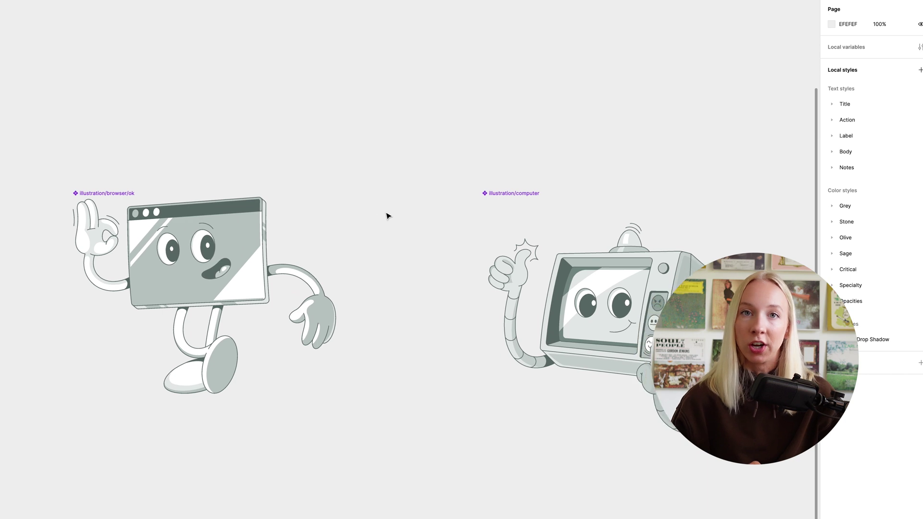
pyautogui.hscroll(15, 387, 216)
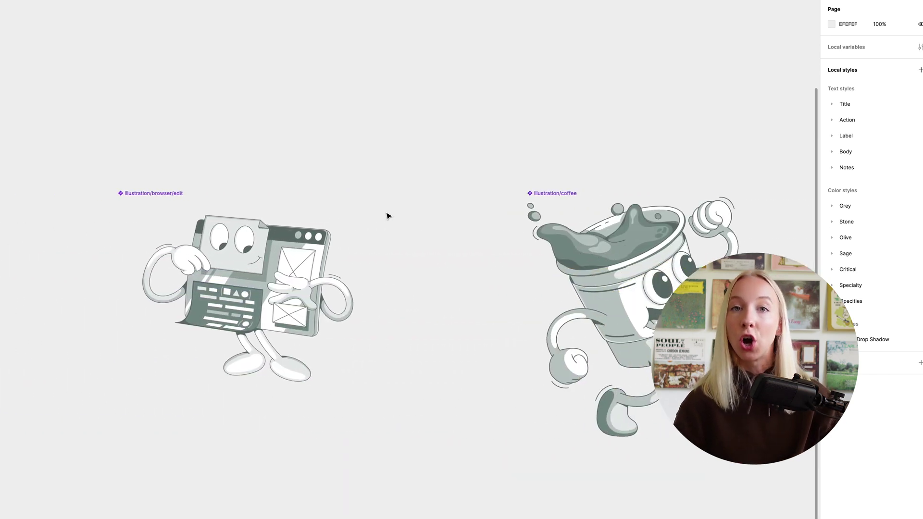
pyautogui.hscroll(15, 388, 216)
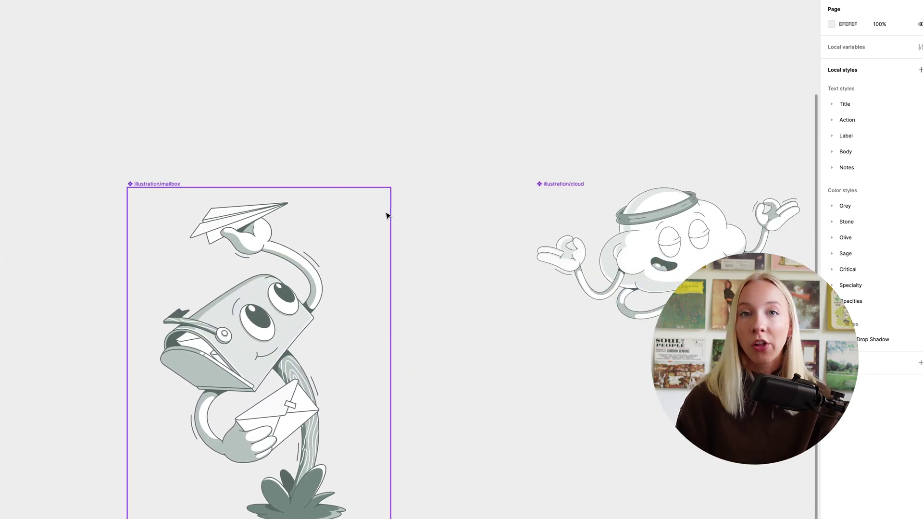
pyautogui.hscroll(15, 387, 216)
pyautogui.scroll(-4, 388, 216)
pyautogui.scroll(-3, 441, 230)
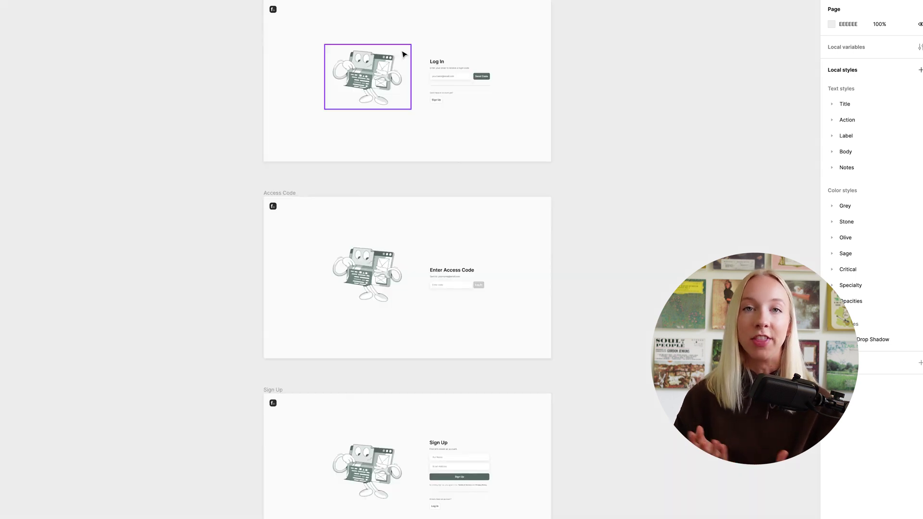
pyautogui.scroll(5, 414, 44)
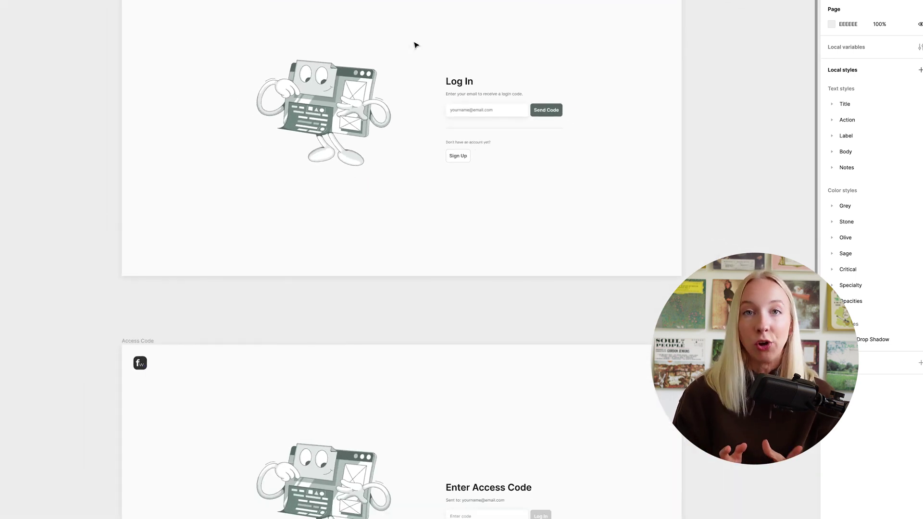
pyautogui.scroll(-8, 415, 45)
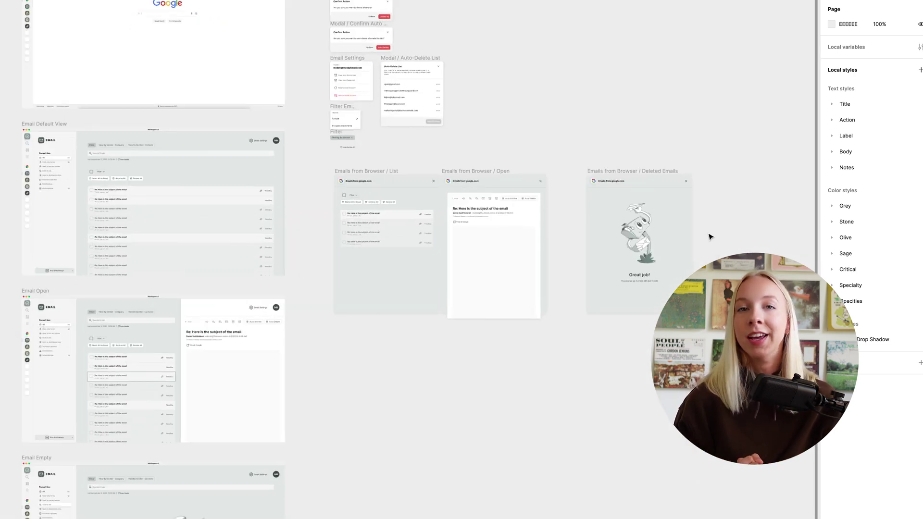
pyautogui.scroll(6, 710, 234)
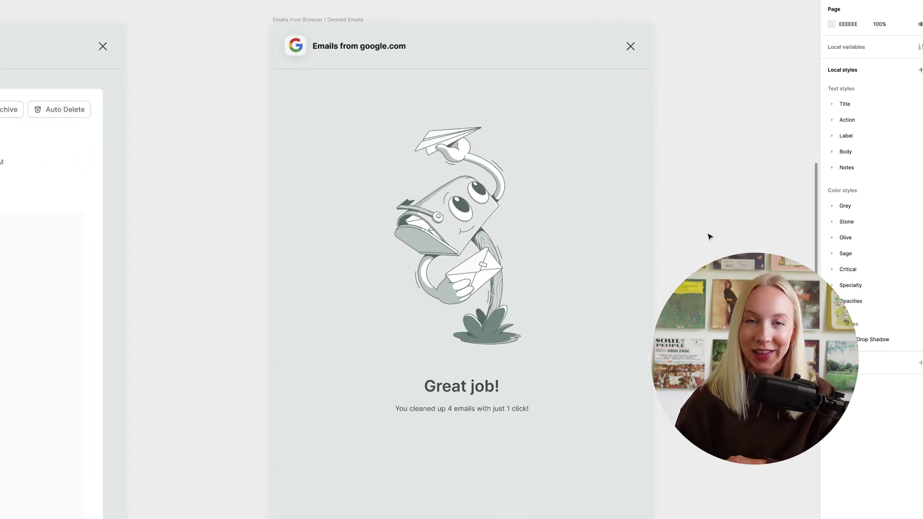
pyautogui.scroll(1, 709, 237)
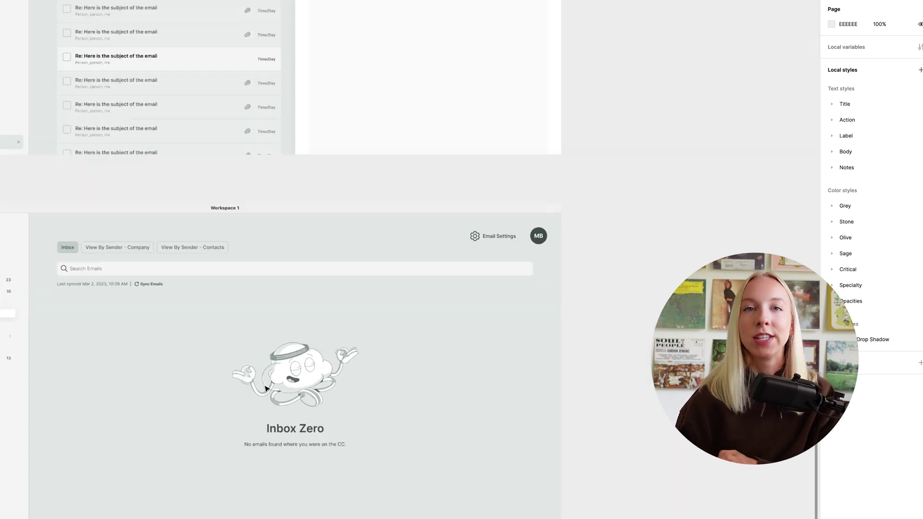
pyautogui.scroll(6, 271, 384)
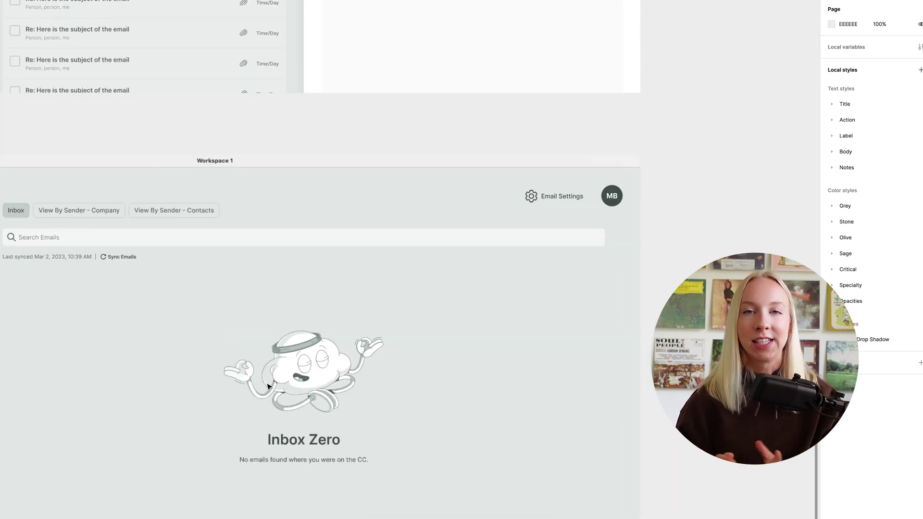
pyautogui.hscroll(-3, 272, 384)
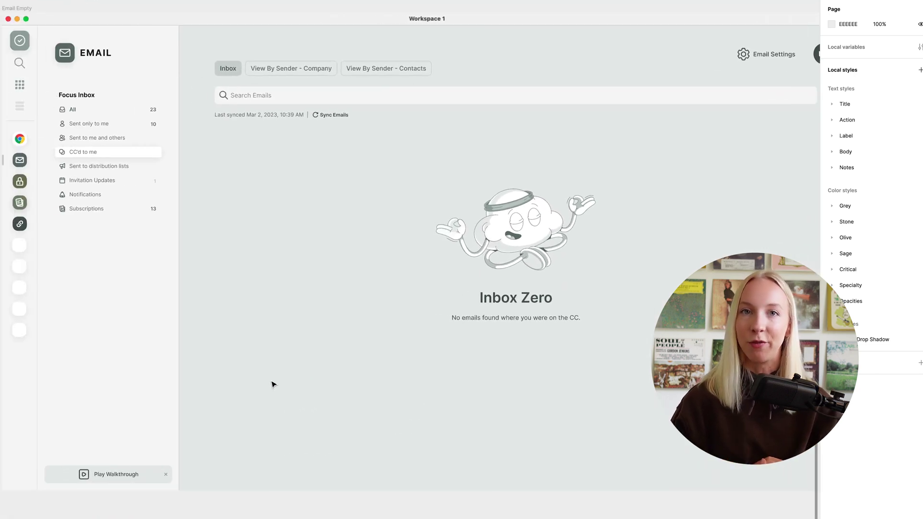
pyautogui.scroll(-10, 272, 384)
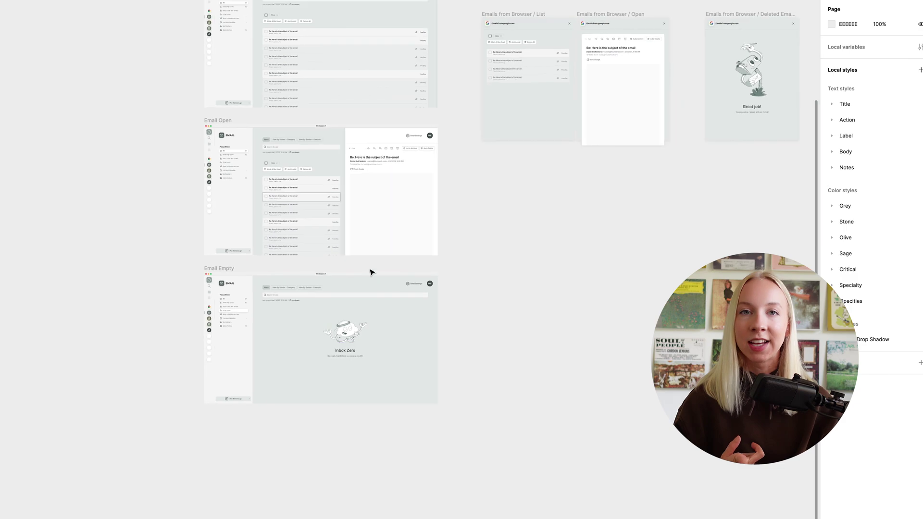
pyautogui.scroll(-3, 371, 272)
pyautogui.scroll(1, 353, 259)
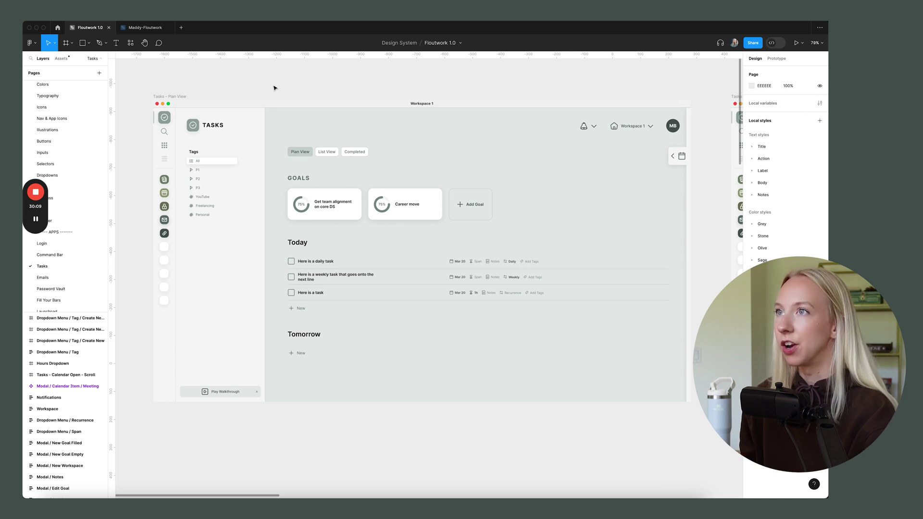
# Step: View the client-work Floutwork file's Audit page Home screen, then return to Floutwork 1.0
pyautogui.click(158, 29)
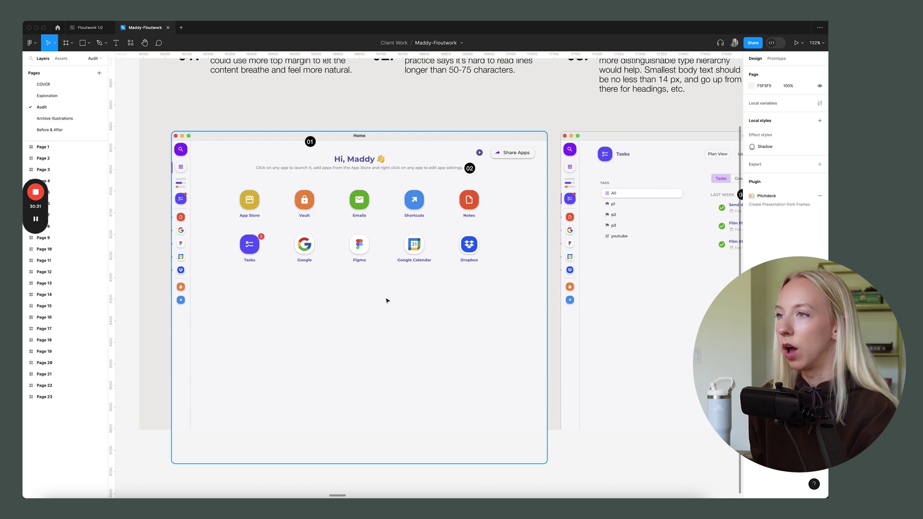
pyautogui.scroll(-1, 386, 300)
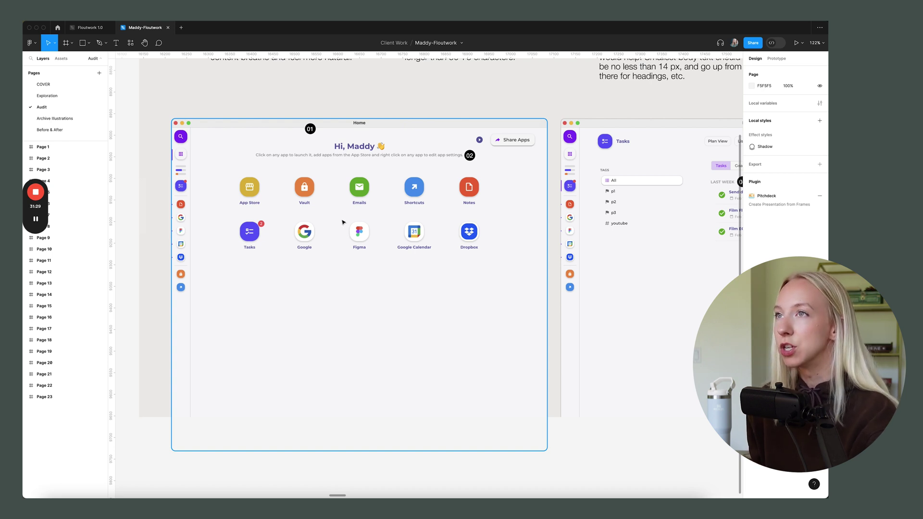
pyautogui.scroll(5, 159, 157)
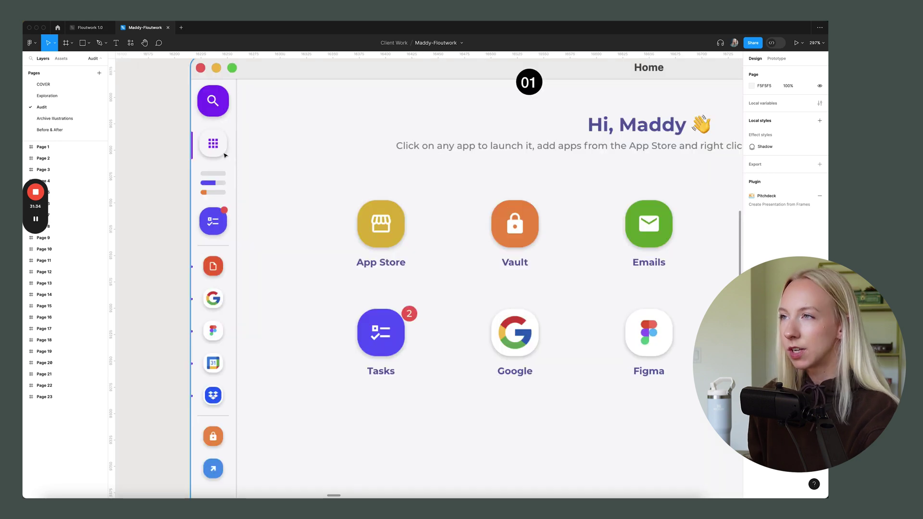
pyautogui.click(84, 27)
pyautogui.scroll(4, 138, 144)
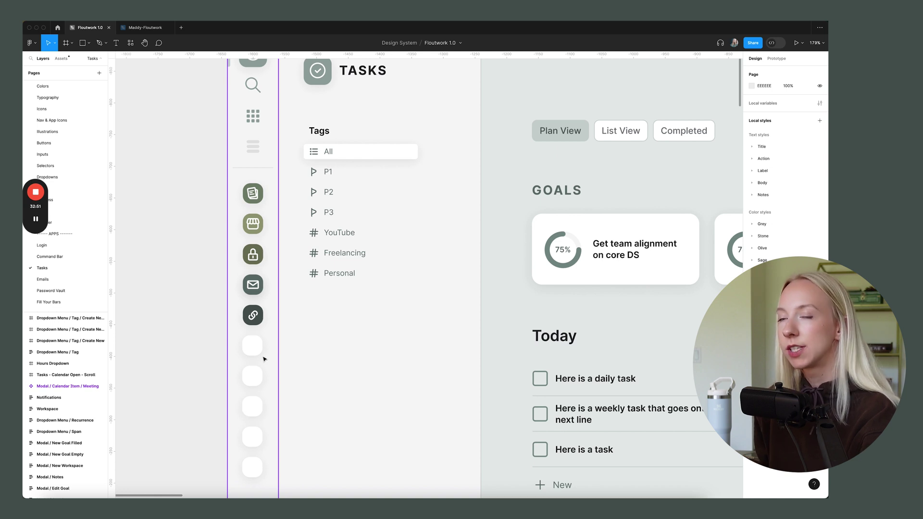
pyautogui.scroll(-2, 262, 355)
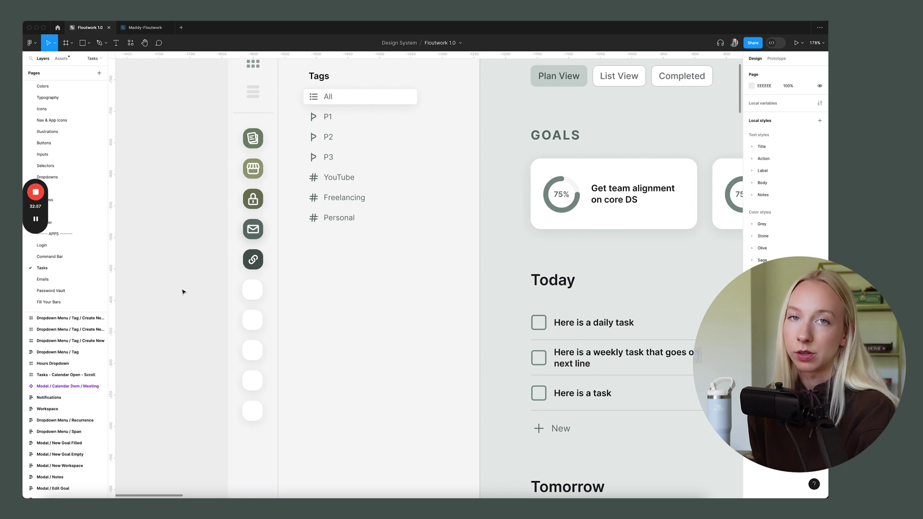
pyautogui.scroll(-5, 186, 288)
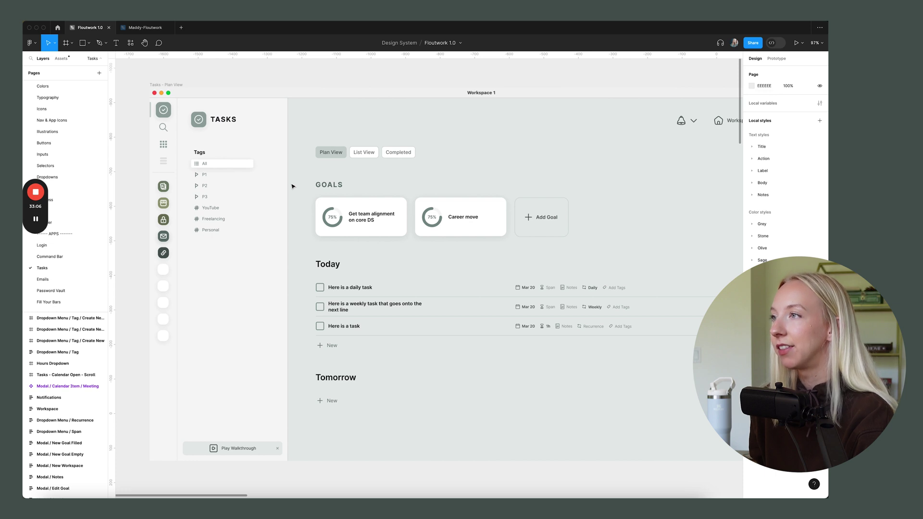
pyautogui.click(166, 85)
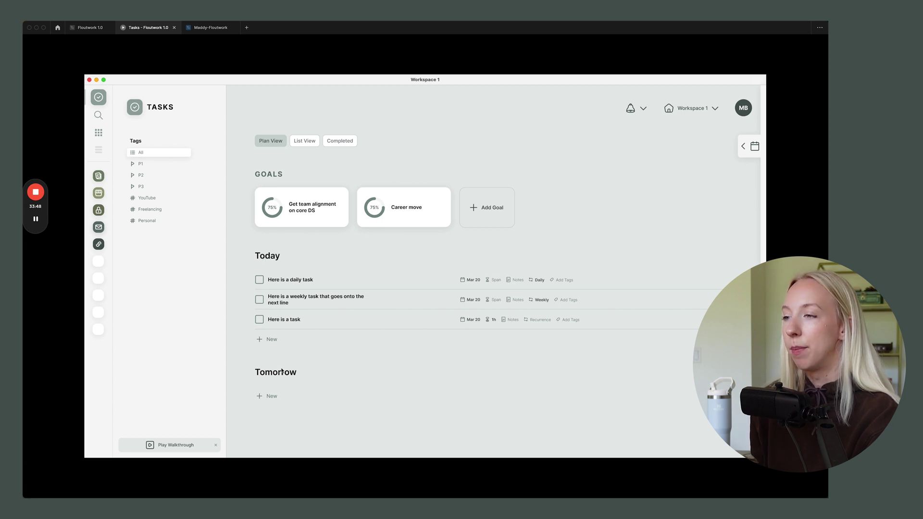
# Step: Cycle the Tasks prototype through List View, Completed and Plan View, then open the calendar panel
pyautogui.click(305, 142)
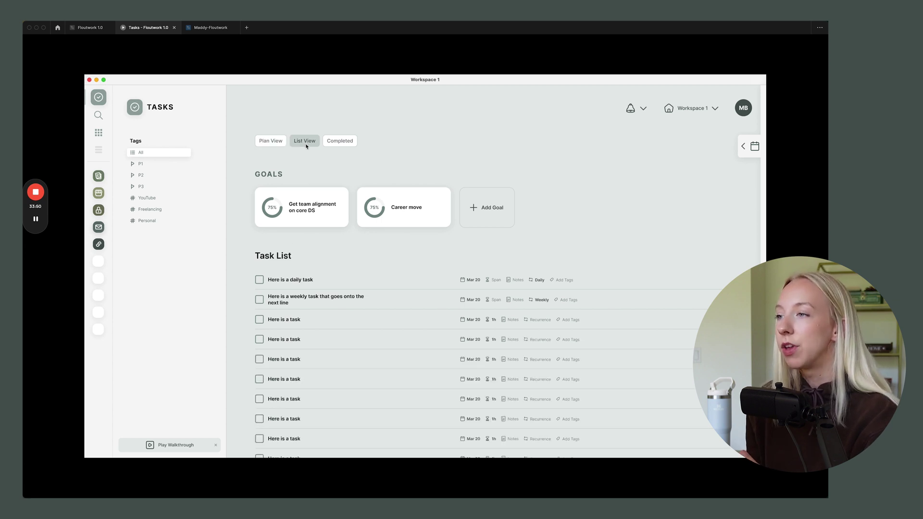
pyautogui.click(339, 141)
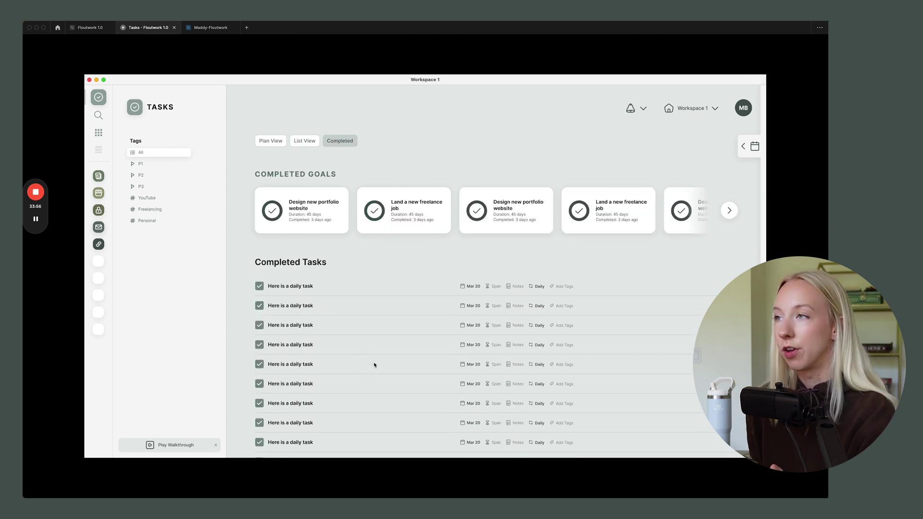
pyautogui.click(264, 141)
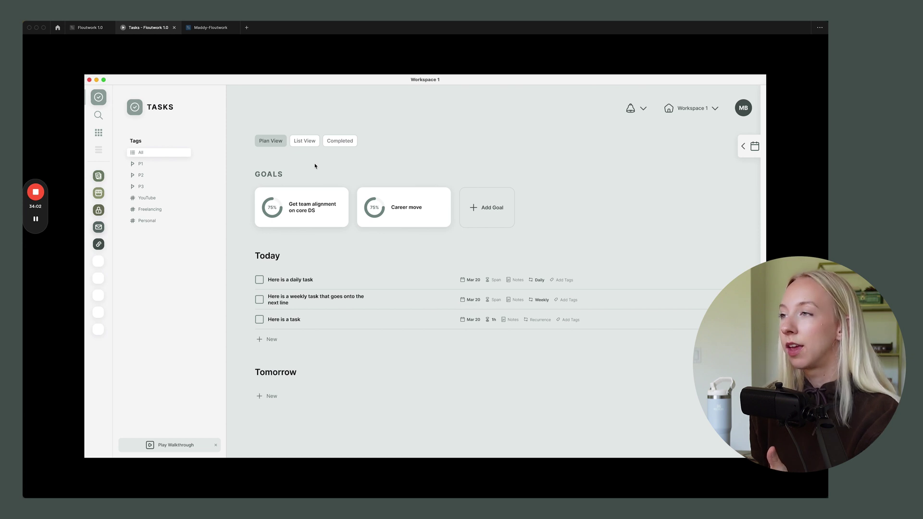
pyautogui.click(742, 147)
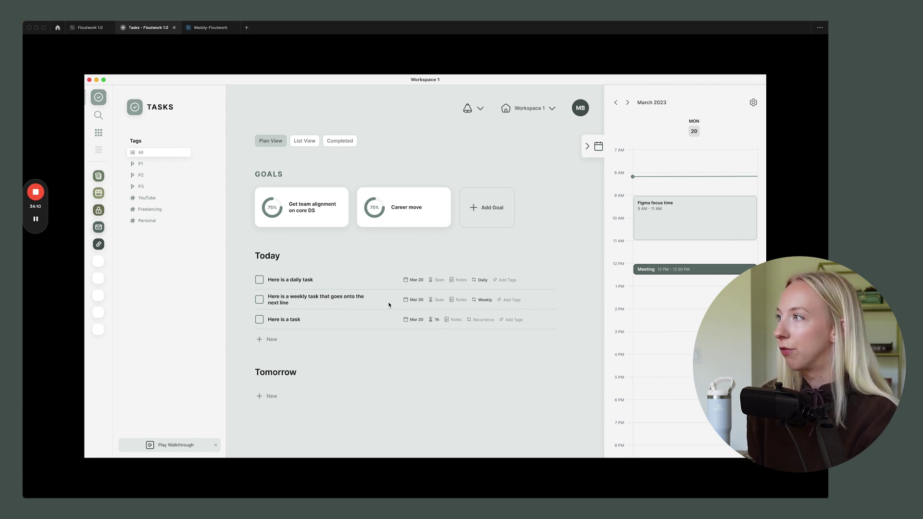
# Step: Toggle the calendar panel and look through its settings
pyautogui.click(589, 148)
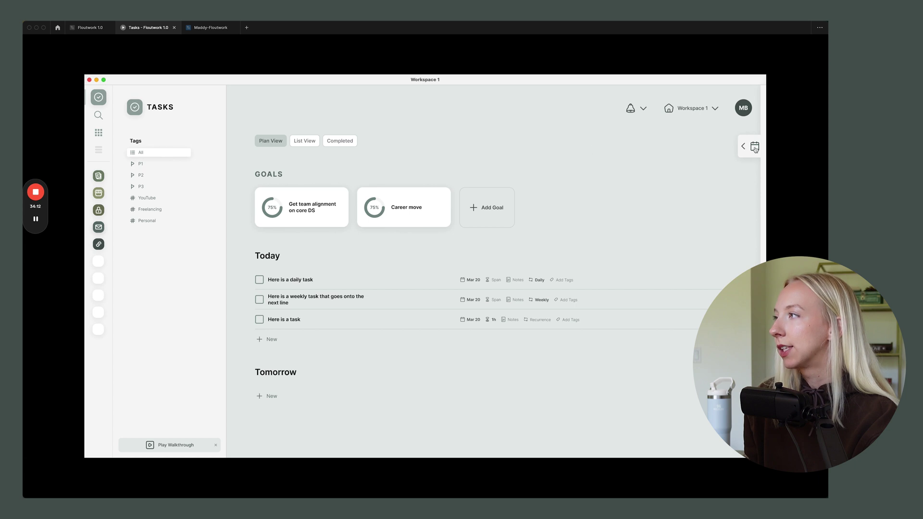
pyautogui.click(743, 147)
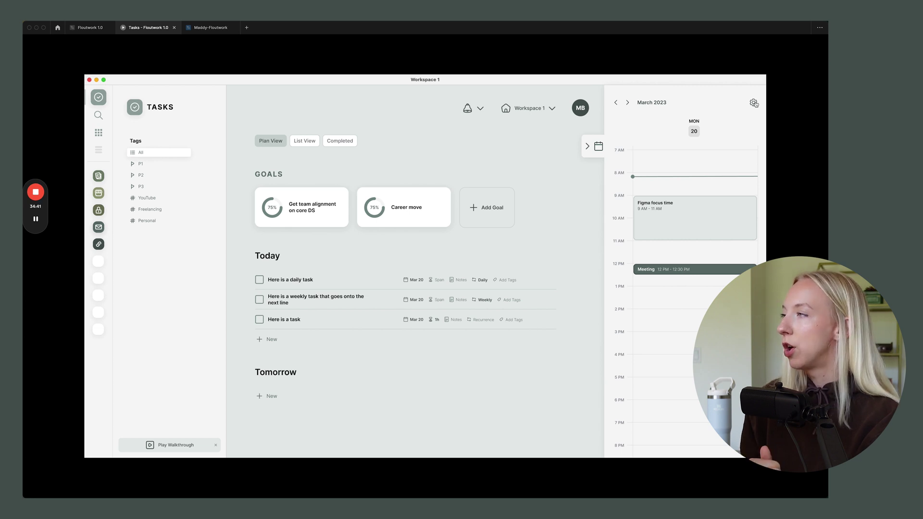
pyautogui.click(754, 103)
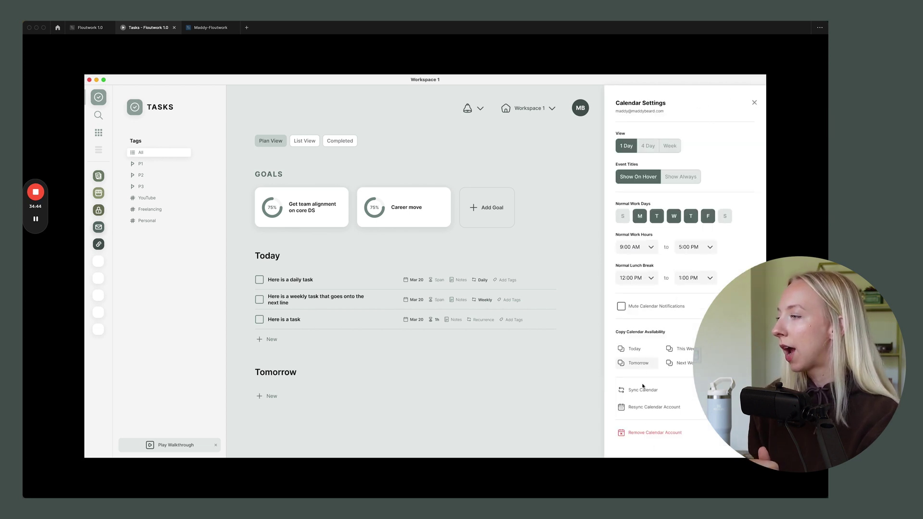
pyautogui.click(753, 103)
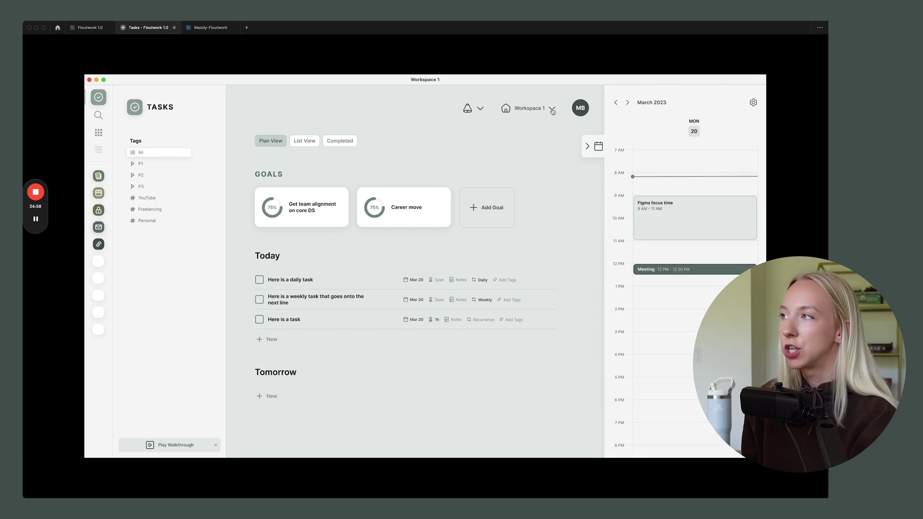
# Step: Inspect the Workspace list and notification pause options, then toggle the calendar panel
pyautogui.click(551, 108)
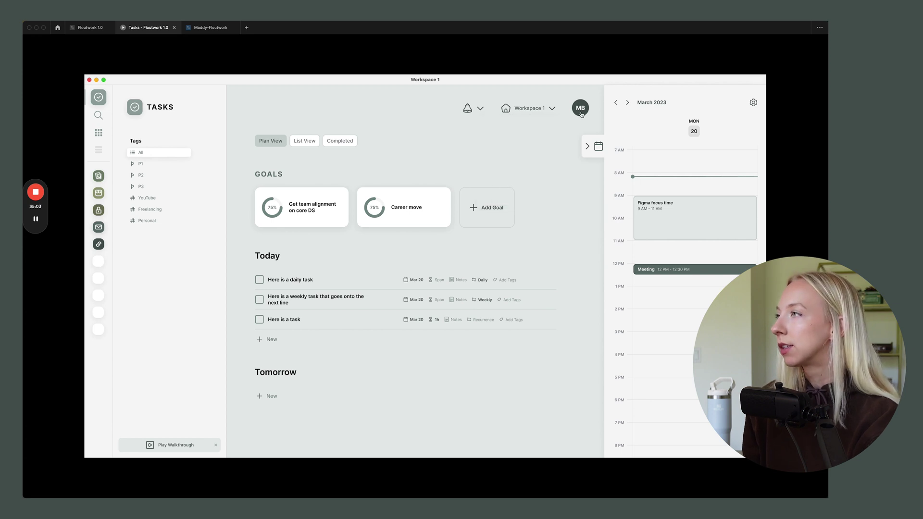
pyautogui.click(580, 107)
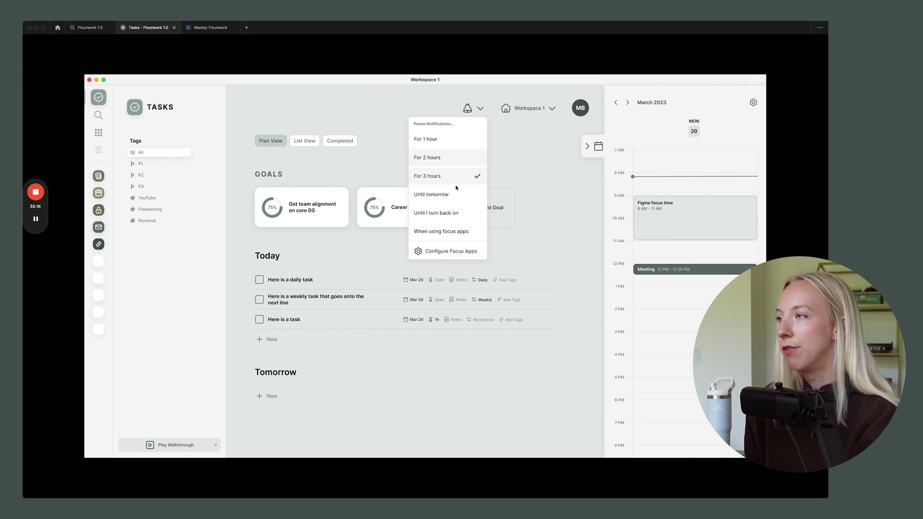
pyautogui.click(520, 143)
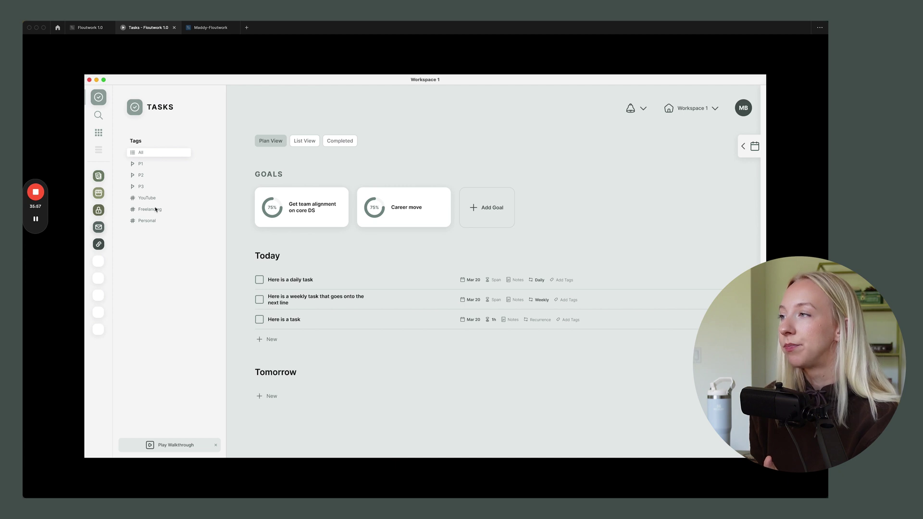
pyautogui.click(749, 146)
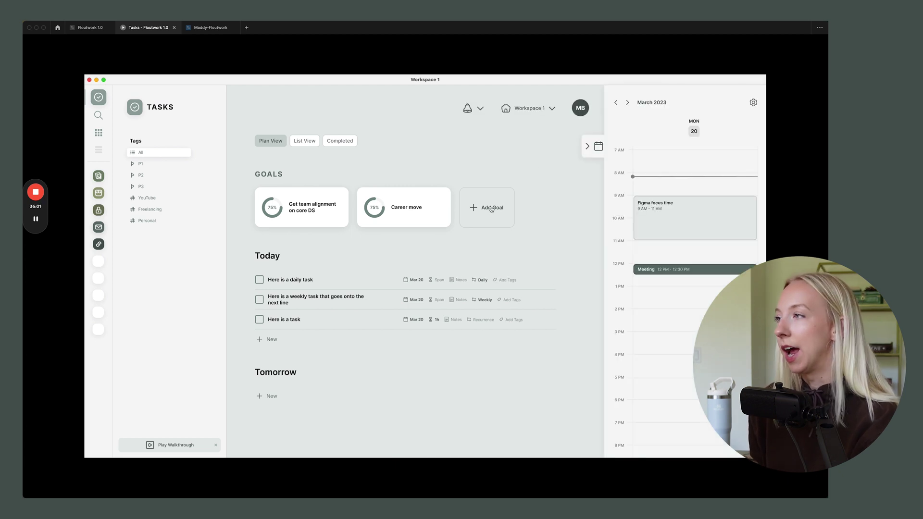
# Step: Add a Learn Figma Prototyping goal and open the YouTube Series goal's progress view
pyautogui.click(490, 209)
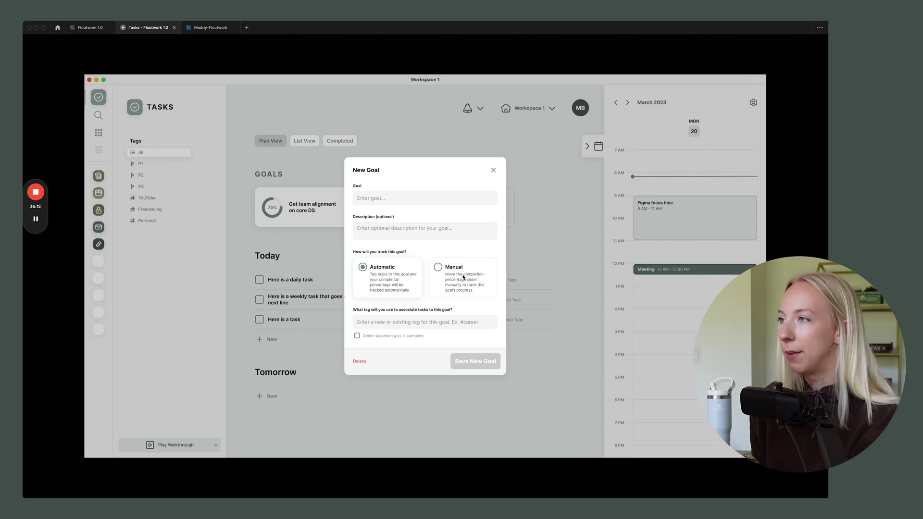
pyautogui.click(383, 199)
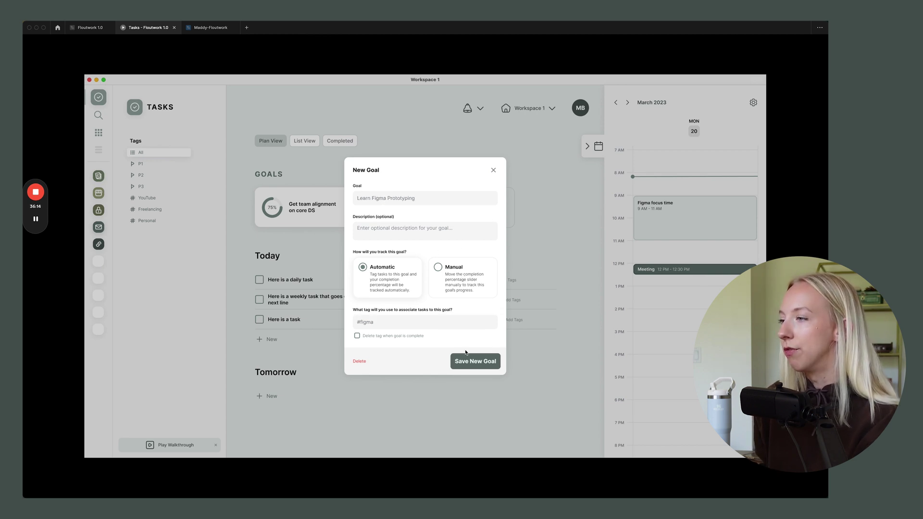
pyautogui.click(475, 361)
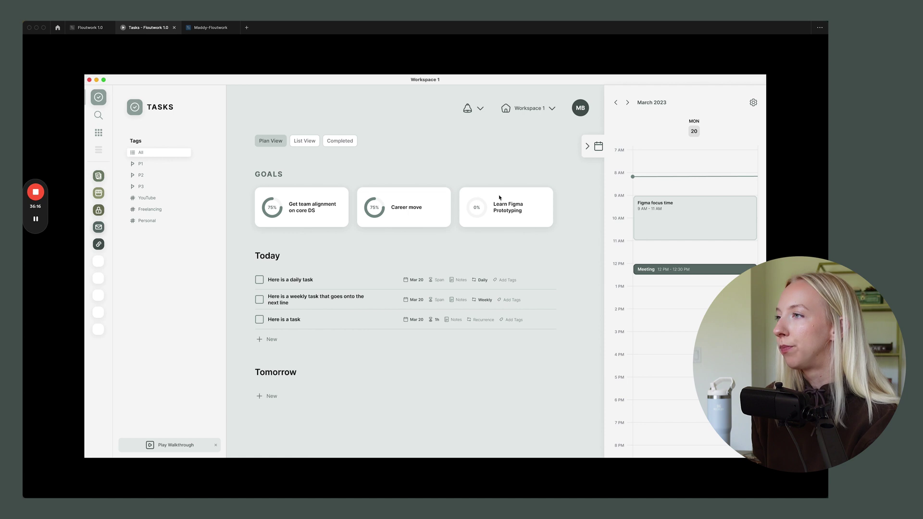
pyautogui.click(391, 206)
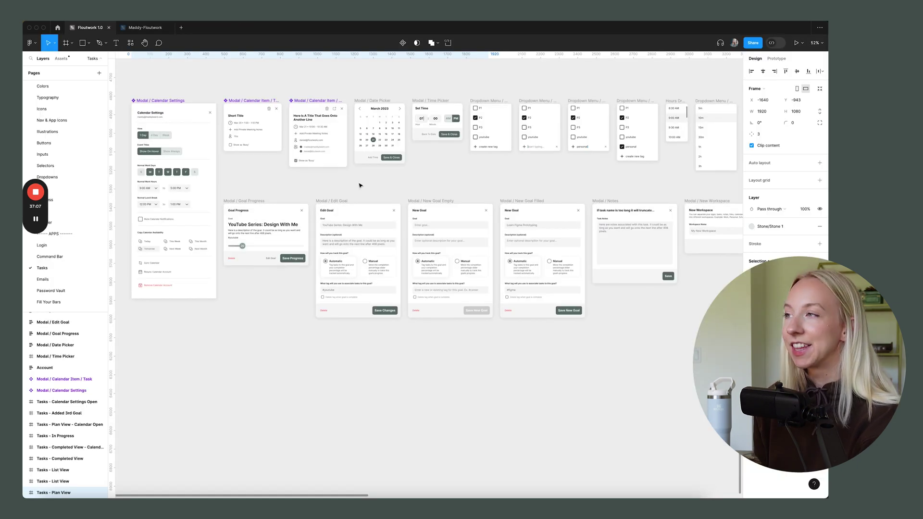
# Step: Pan around the canvas, then flip through the Typography, Icons, Nav & App Icons, Illustrations, Buttons and Inputs pages
pyautogui.hscroll(10, 361, 186)
pyautogui.hscroll(4, 363, 185)
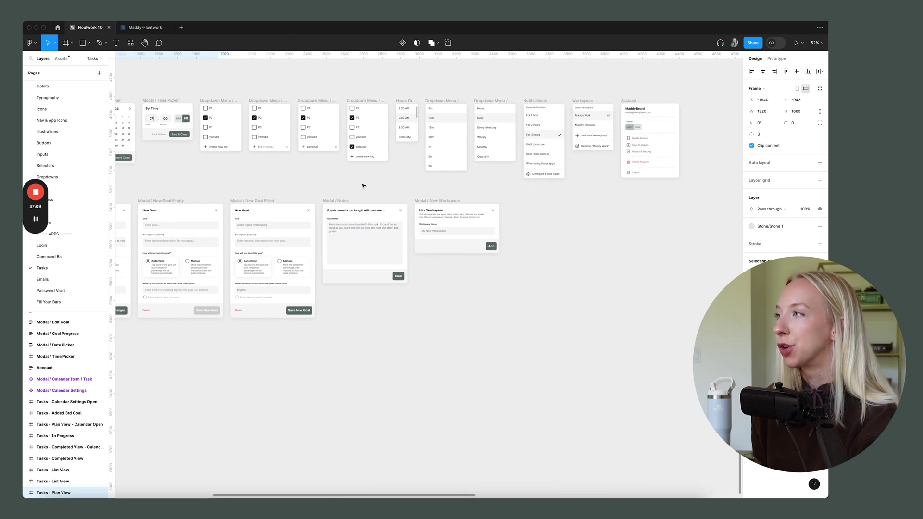
pyautogui.keyDown('ctrl'); pyautogui.scroll(-5, 508, 229); pyautogui.keyUp('ctrl')
pyautogui.scroll(4, 508, 229)
pyautogui.scroll(-3, 508, 230)
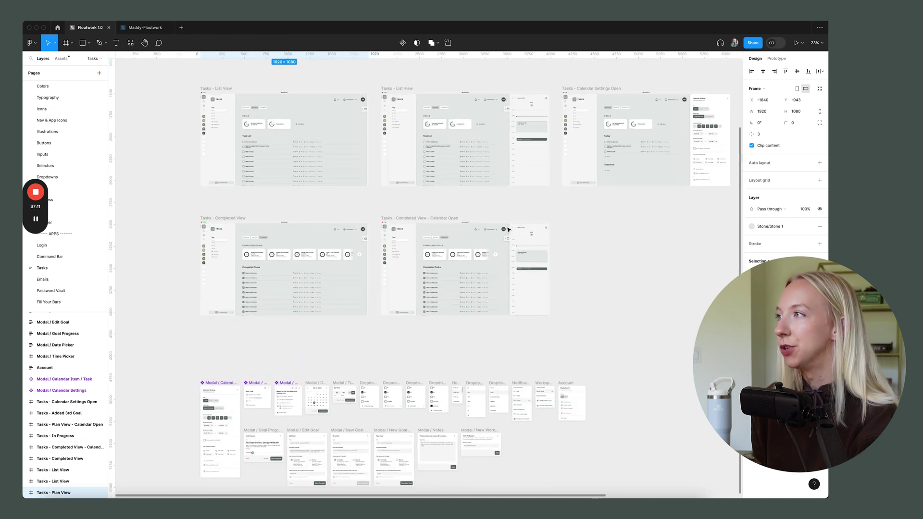
pyautogui.hscroll(3, 542, 231)
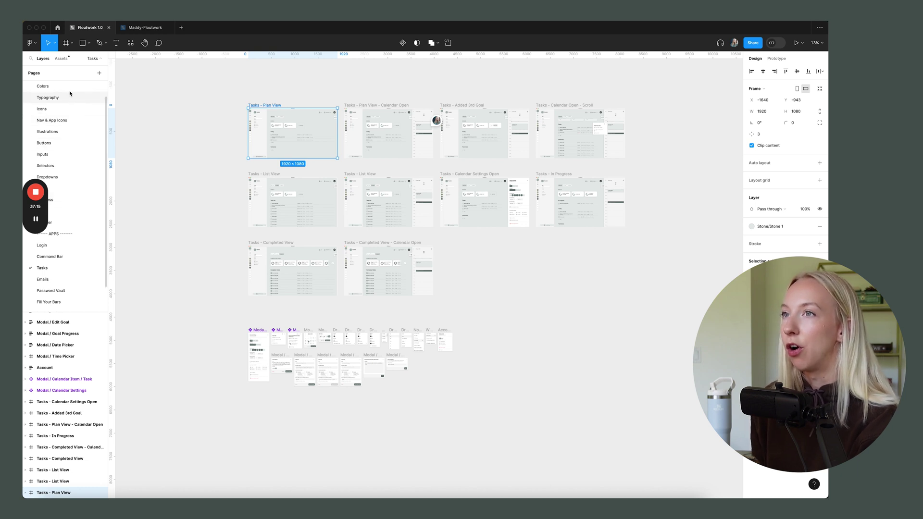
pyautogui.click(48, 98)
pyautogui.click(43, 109)
pyautogui.click(67, 120)
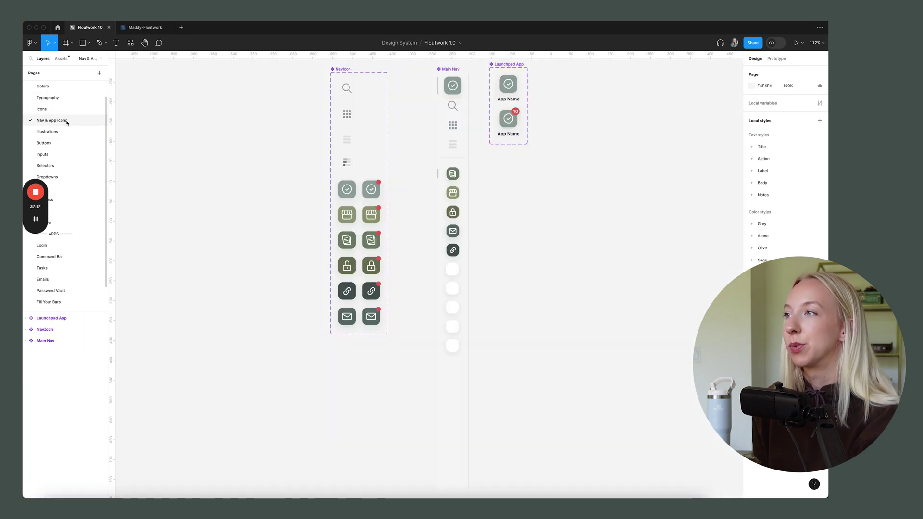
pyautogui.click(66, 132)
pyautogui.click(66, 144)
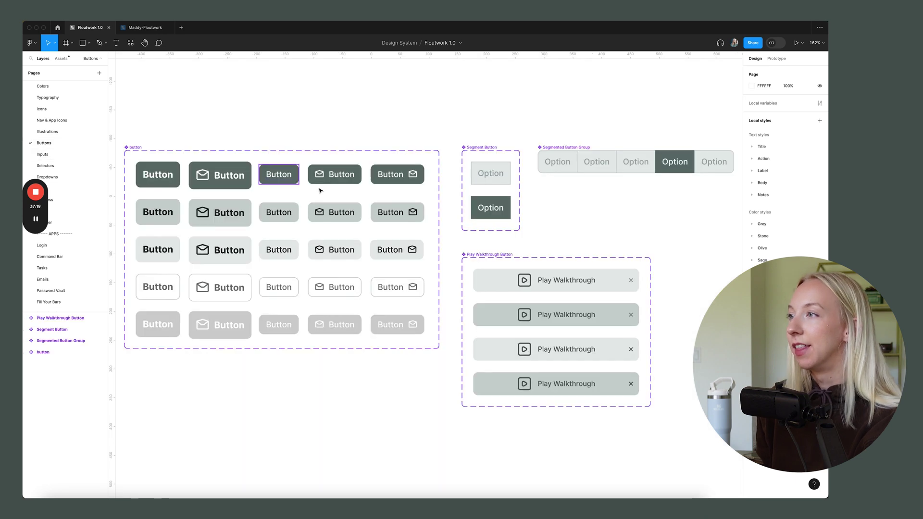
pyautogui.click(67, 155)
# Step: Review the Selectors, Dropdowns, Progress and Cards component pages
pyautogui.scroll(-5, 292, 177)
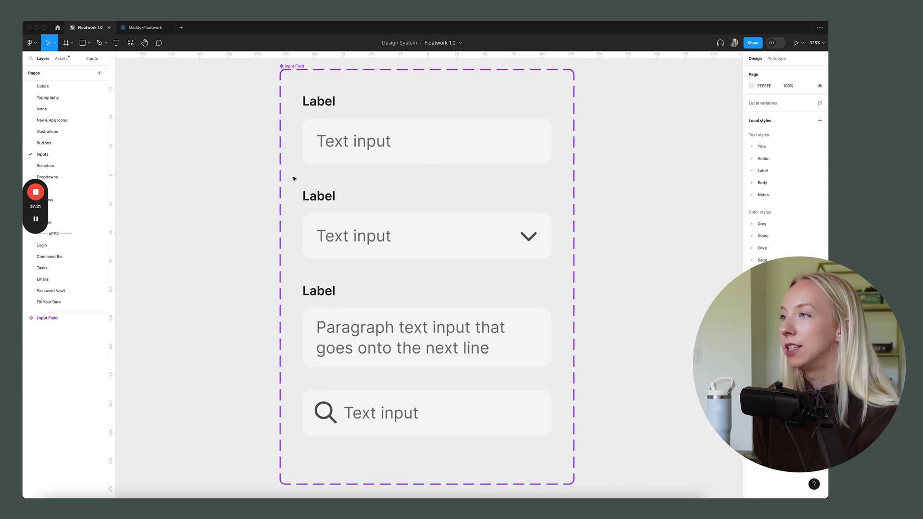
pyautogui.click(73, 166)
pyautogui.scroll(-5, 252, 160)
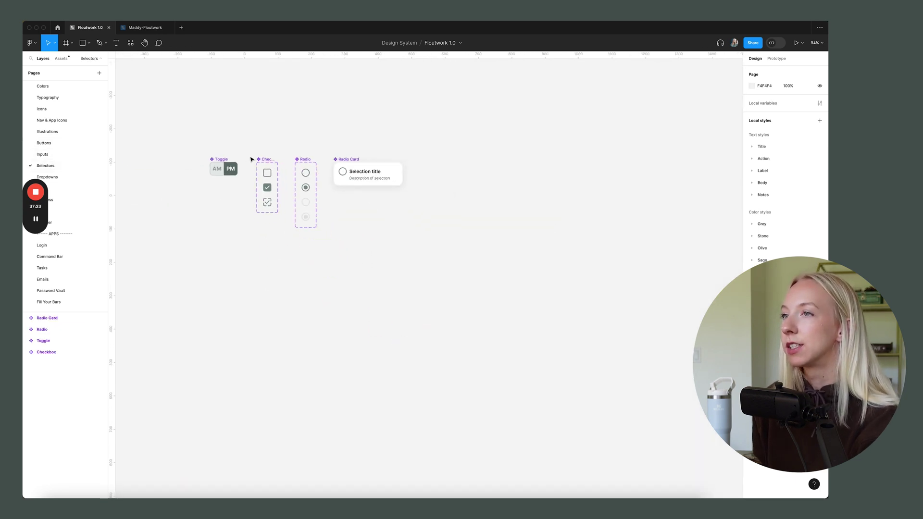
pyautogui.click(68, 177)
pyautogui.scroll(-5, 299, 162)
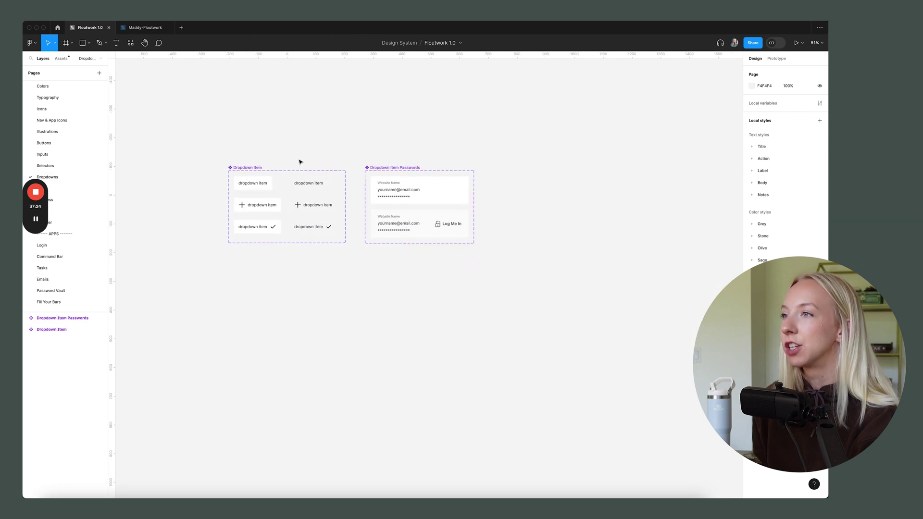
pyautogui.click(76, 199)
pyautogui.scroll(-2, 103, 185)
pyautogui.scroll(-4, 274, 195)
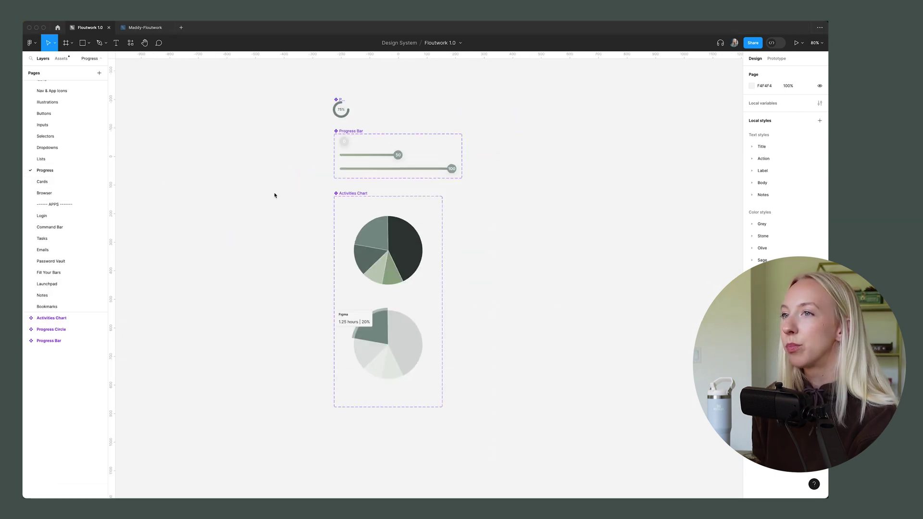
pyautogui.click(54, 182)
pyautogui.scroll(-2, 219, 191)
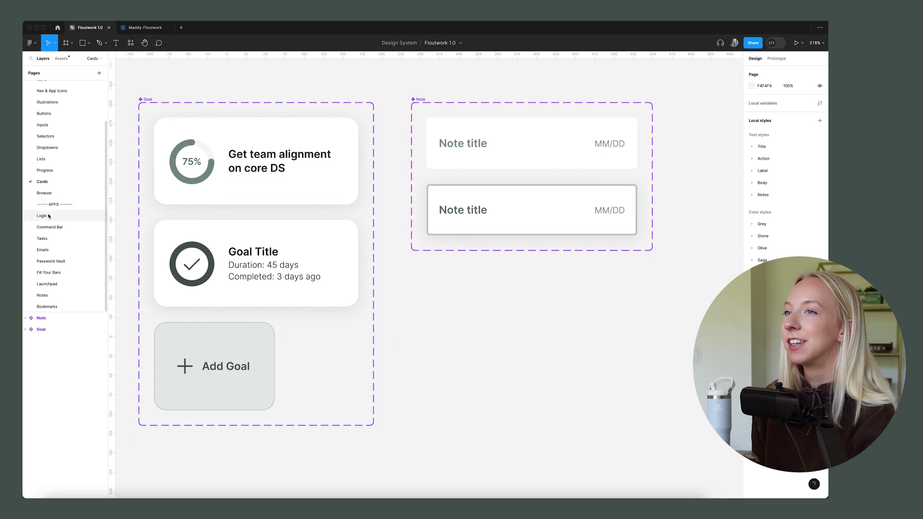
# Step: Look over the Browser, Login and Tasks pages, zooming around Tasks, then open the Emails page
pyautogui.press('pagedown')
pyautogui.click(69, 216)
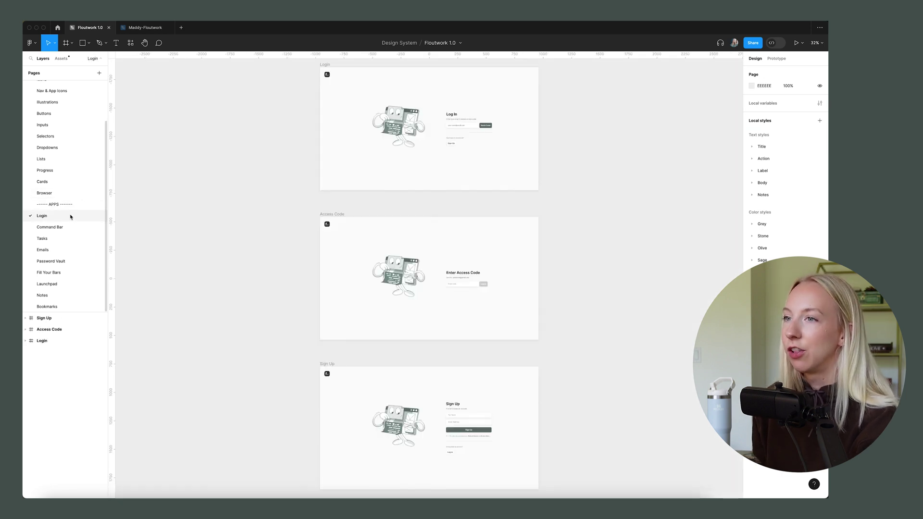
pyautogui.click(50, 241)
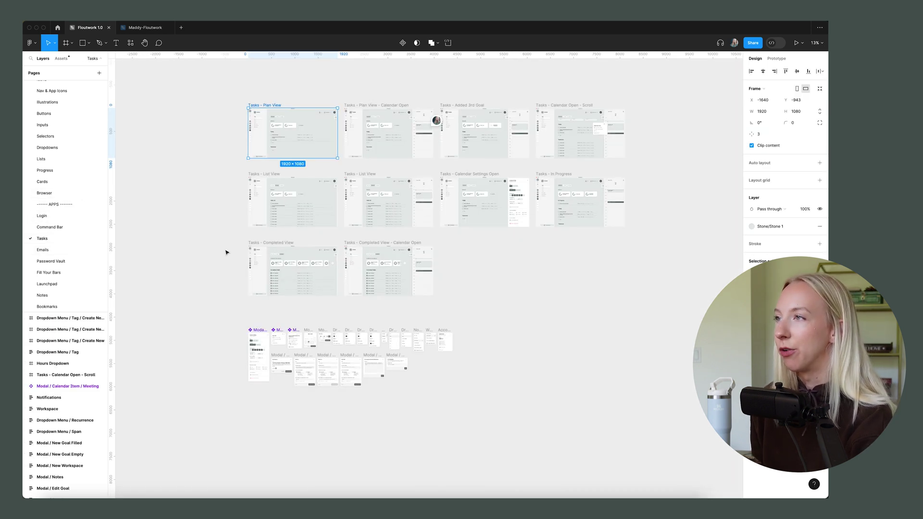
pyautogui.click(226, 222)
pyautogui.scroll(5, 234, 213)
pyautogui.scroll(4, 236, 213)
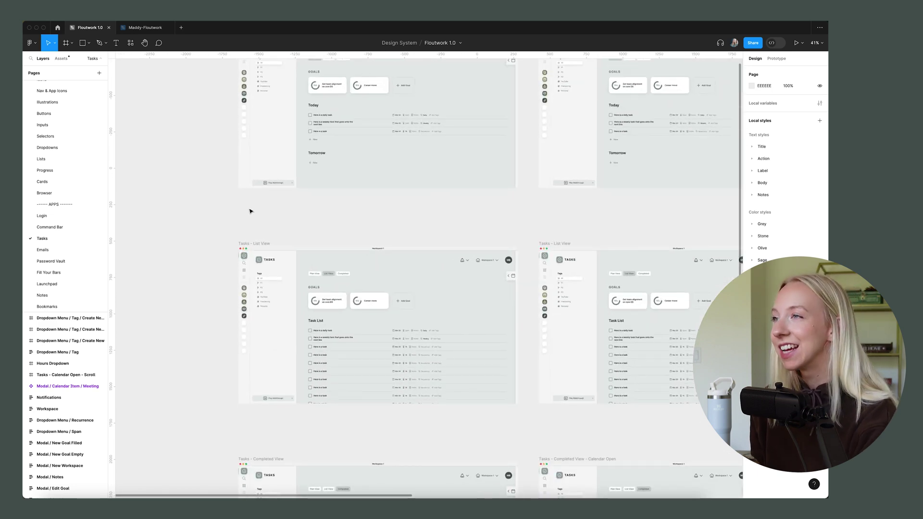
pyautogui.scroll(2, 251, 210)
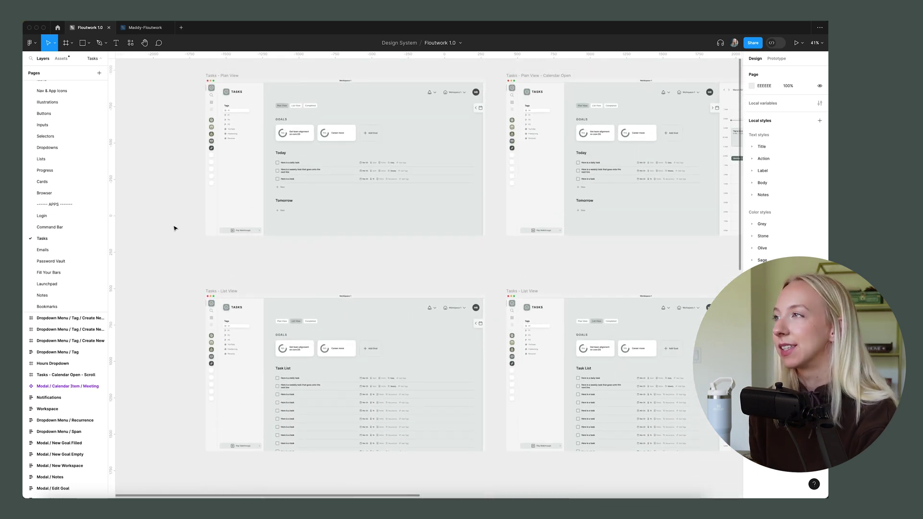
pyautogui.scroll(1, 175, 228)
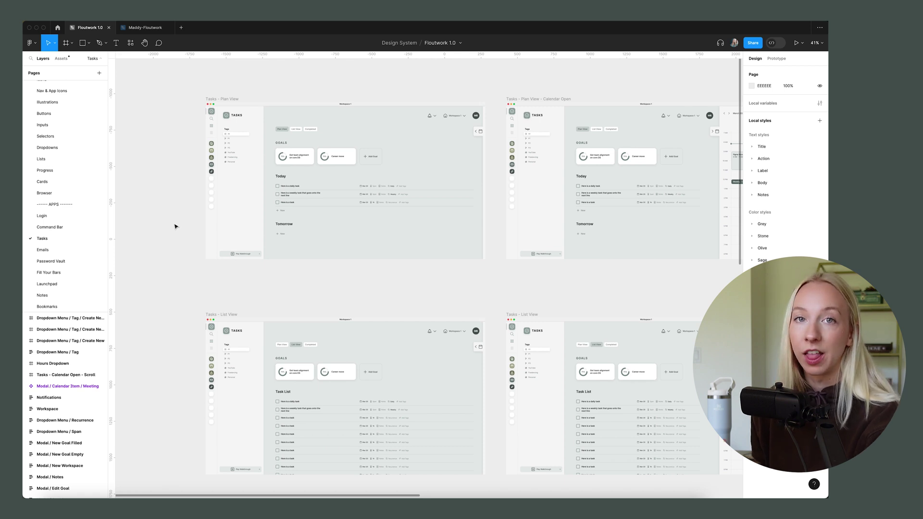
pyautogui.click(53, 249)
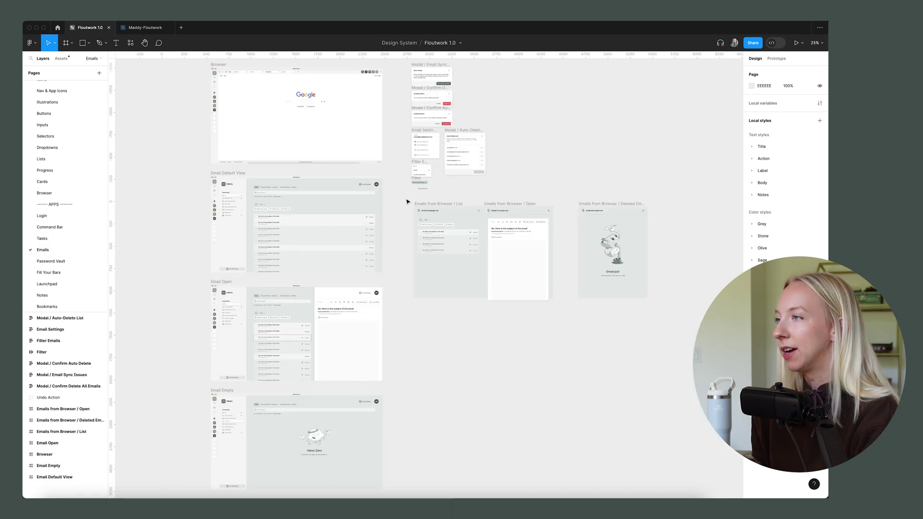
# Step: Zoom into the Browser frame on the Emails page, select it and present it as a prototype
pyautogui.scroll(6, 406, 202)
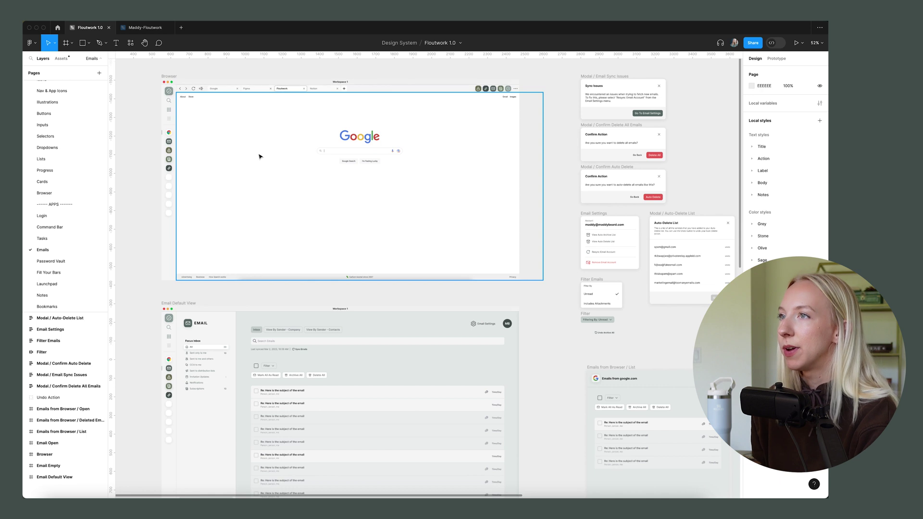
pyautogui.scroll(1, 258, 154)
pyautogui.click(169, 118)
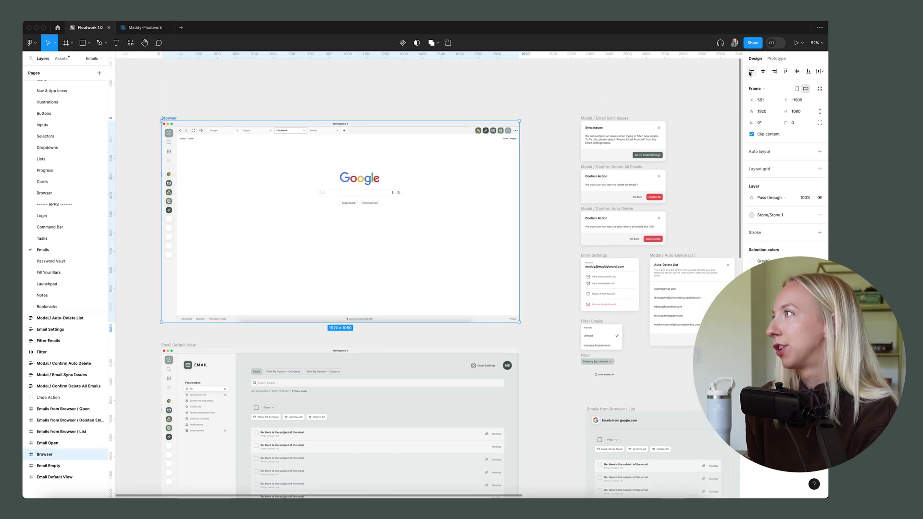
pyautogui.click(796, 43)
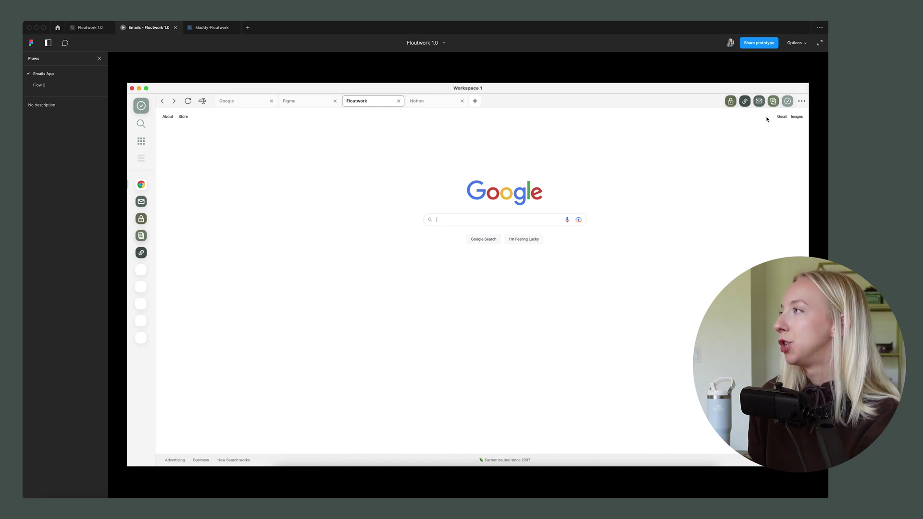
# Step: Open the first google.com email, auto-delete all similar emails, then close the google.com panel
pyautogui.moveTo(758, 104)
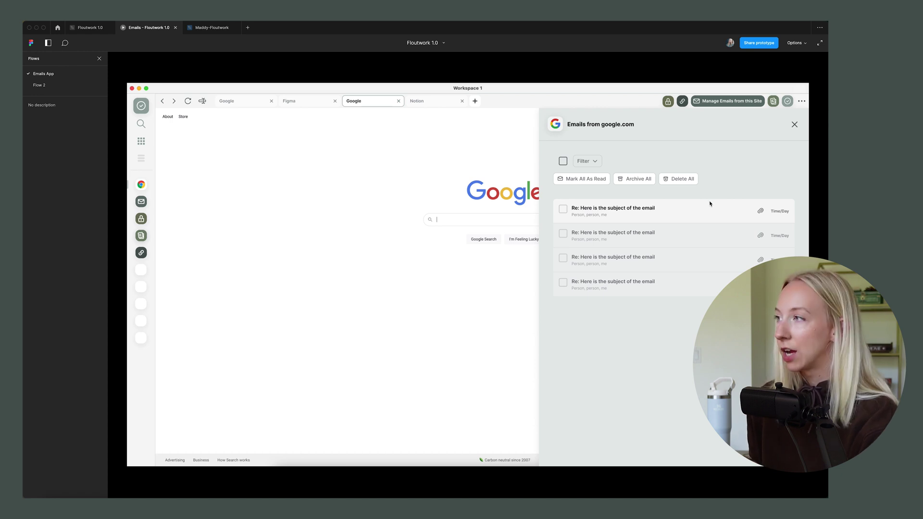
pyautogui.click(704, 207)
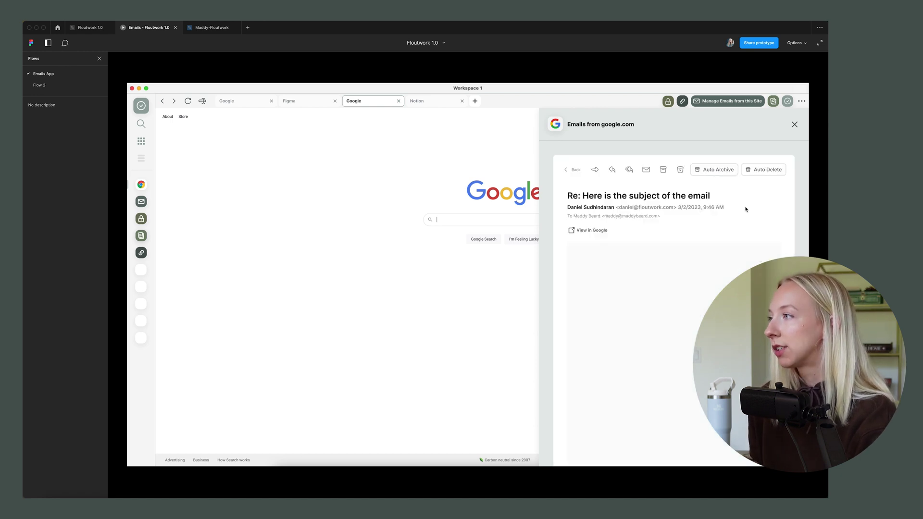
pyautogui.click(763, 170)
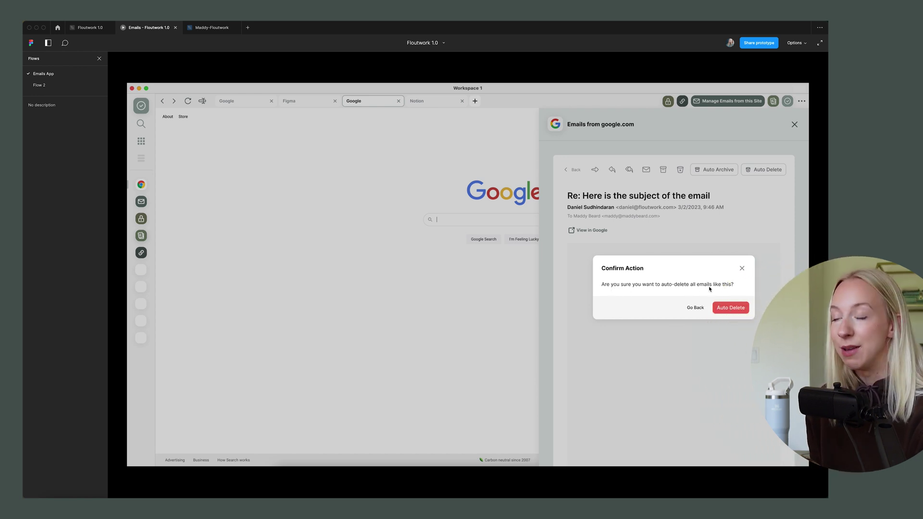
pyautogui.click(729, 312)
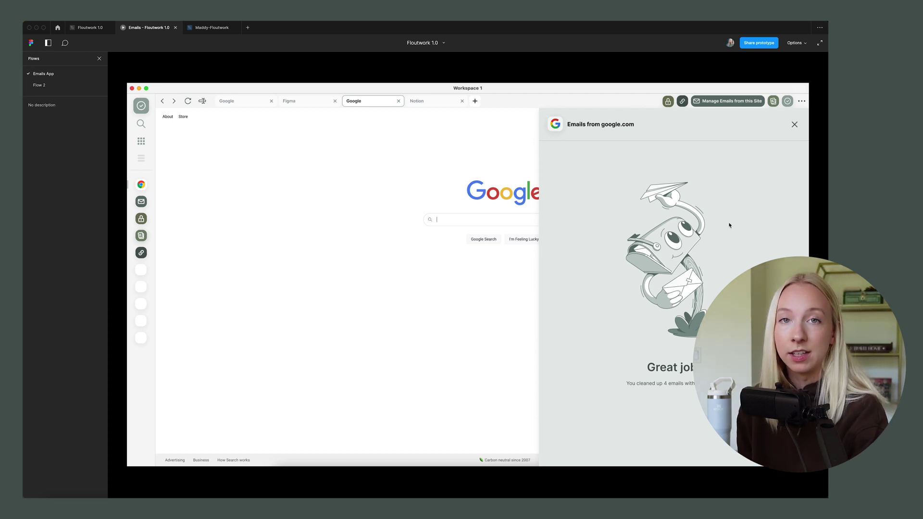
pyautogui.click(794, 125)
# Step: Open the Email inbox, view the third email, toggle the filter options, then show CC'd to me emails
pyautogui.click(142, 202)
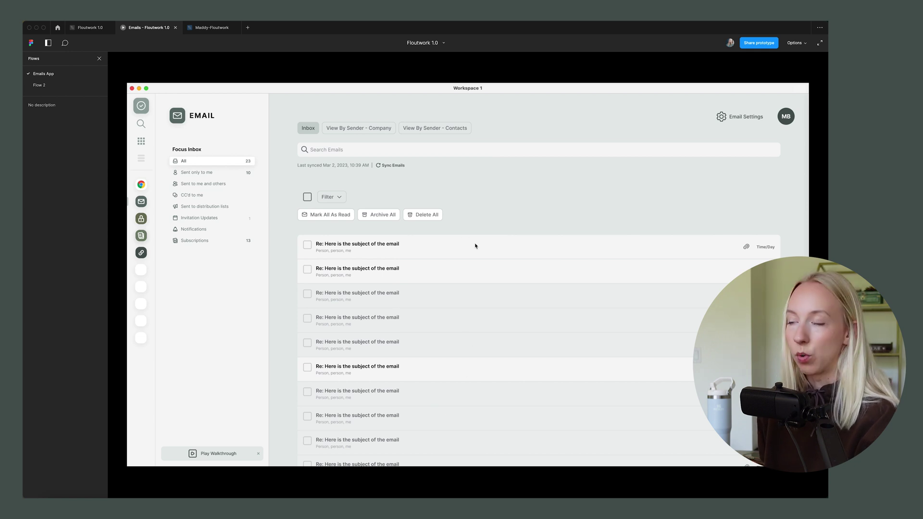
pyautogui.click(451, 299)
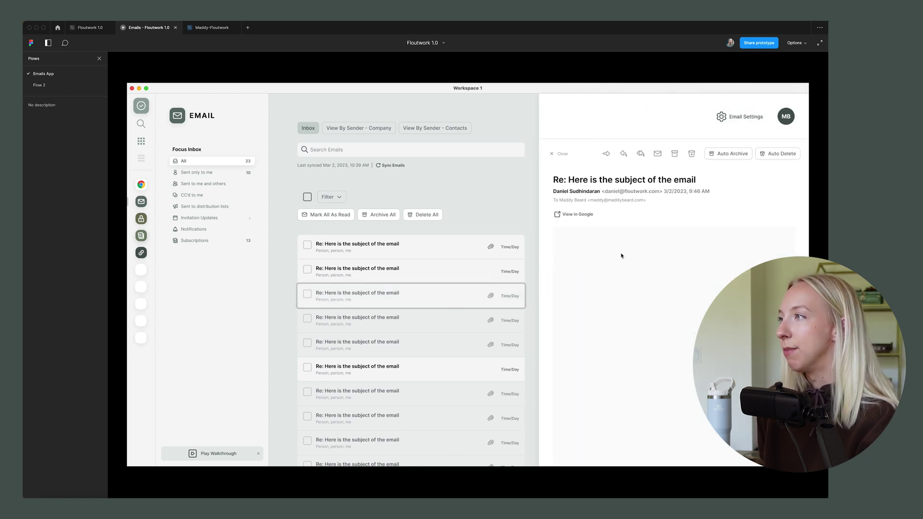
pyautogui.click(331, 197)
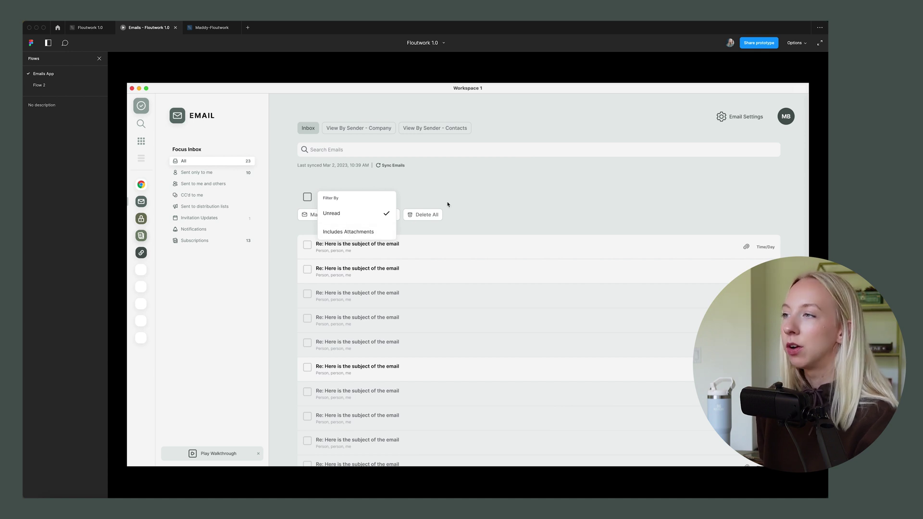
pyautogui.click(464, 198)
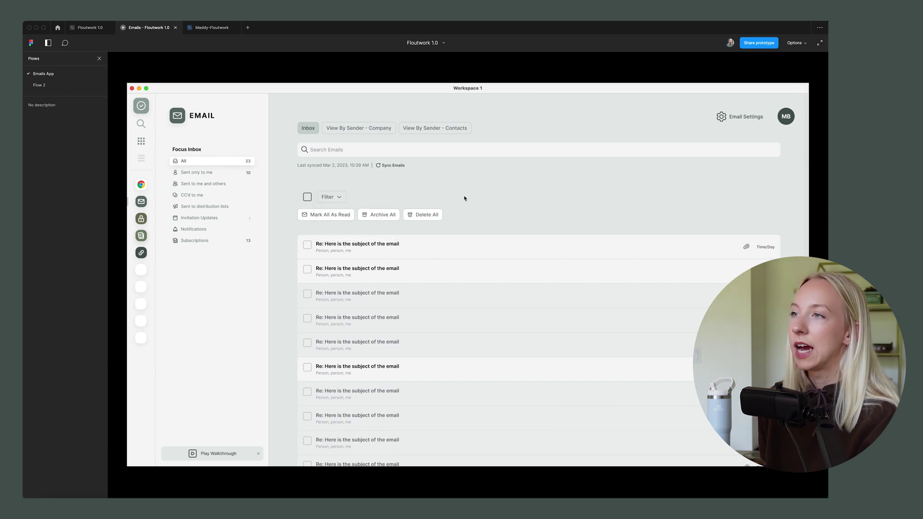
pyautogui.click(197, 197)
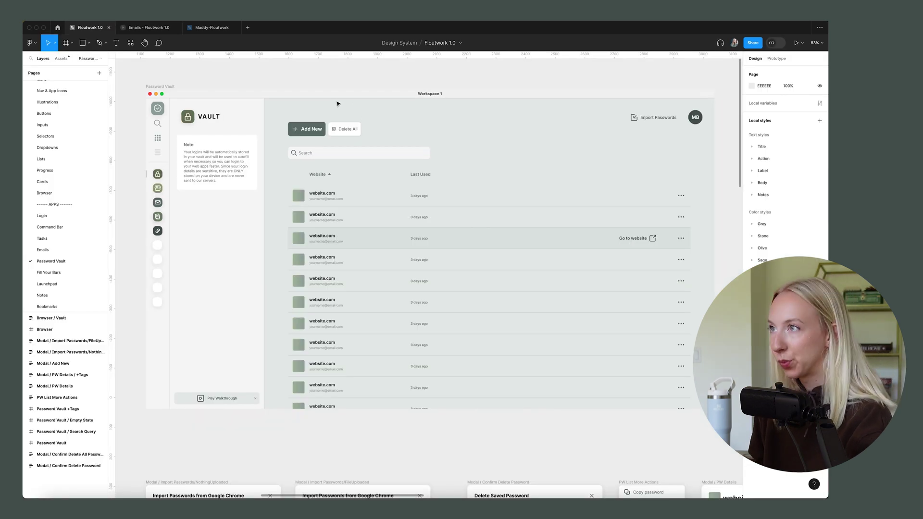
pyautogui.click(212, 27)
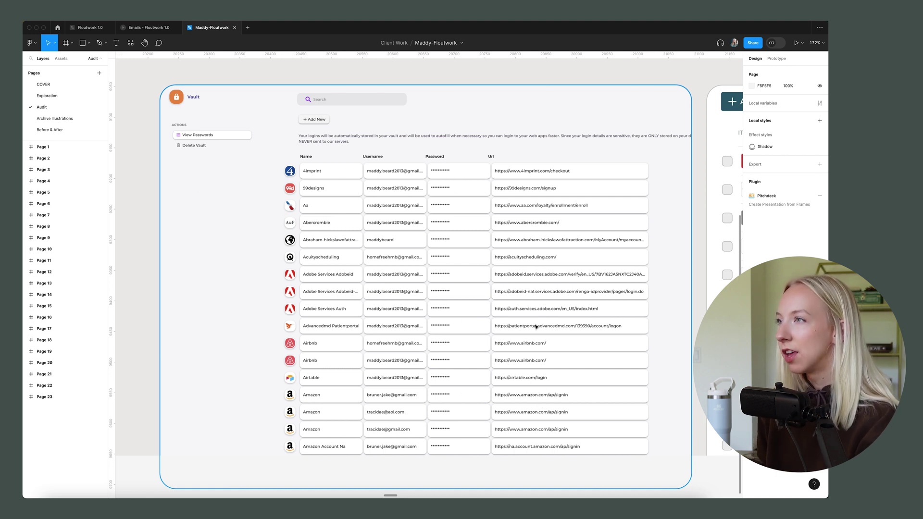
pyautogui.hscroll(3, 518, 181)
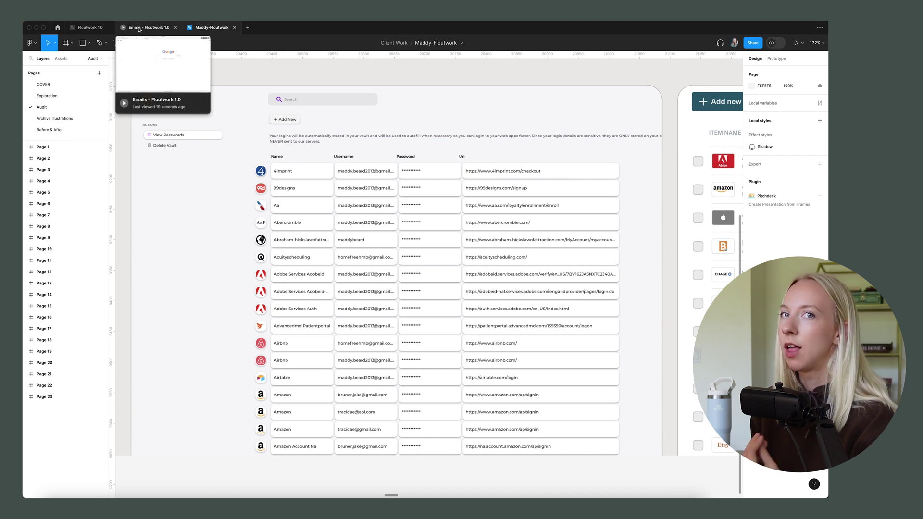
pyautogui.click(97, 28)
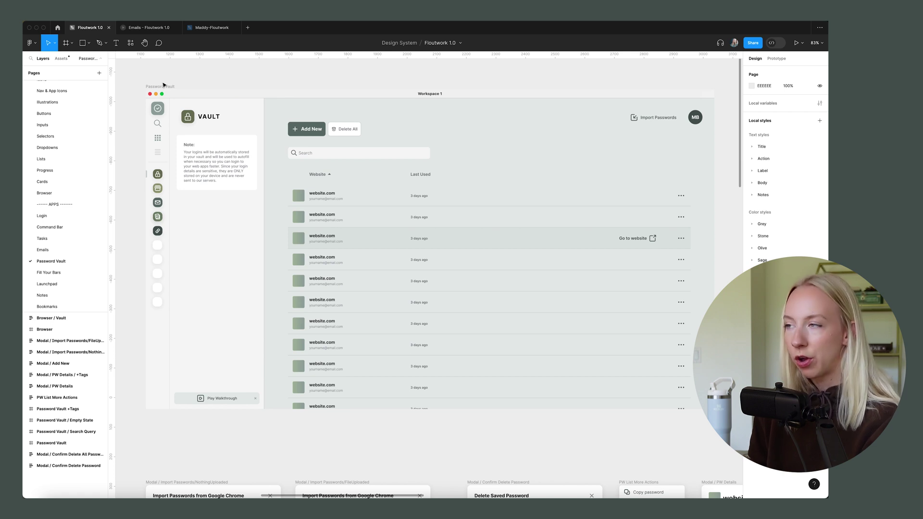
# Step: Present the Password Vault prototype and open a saved login's website to see its Amazon passwords
pyautogui.press('super+alt+Return')
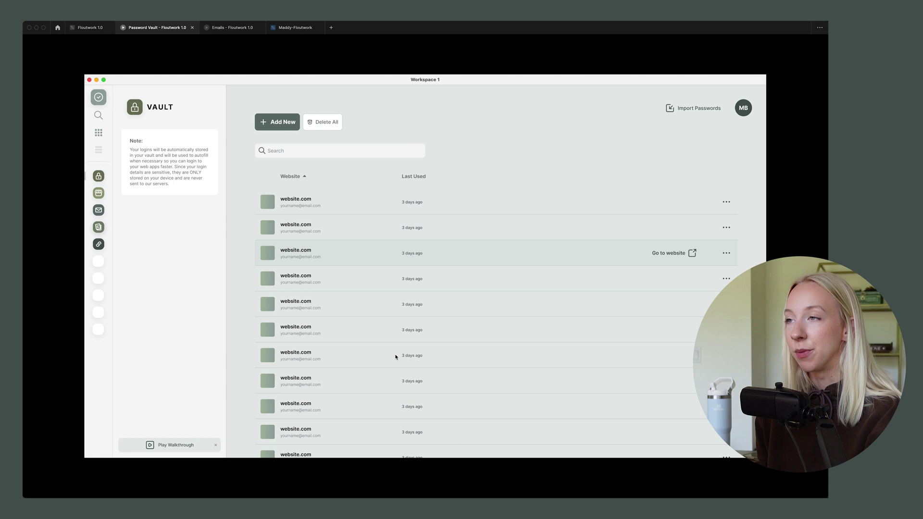
pyautogui.click(726, 252)
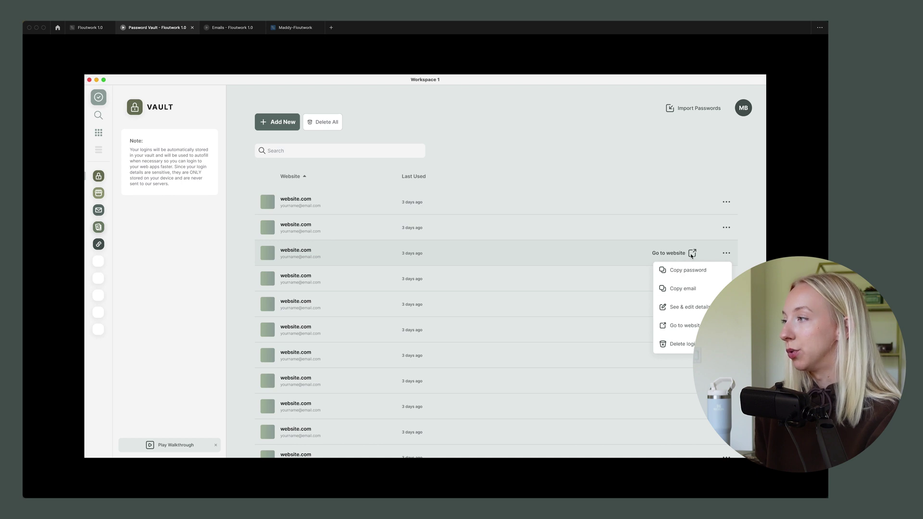
pyautogui.click(683, 325)
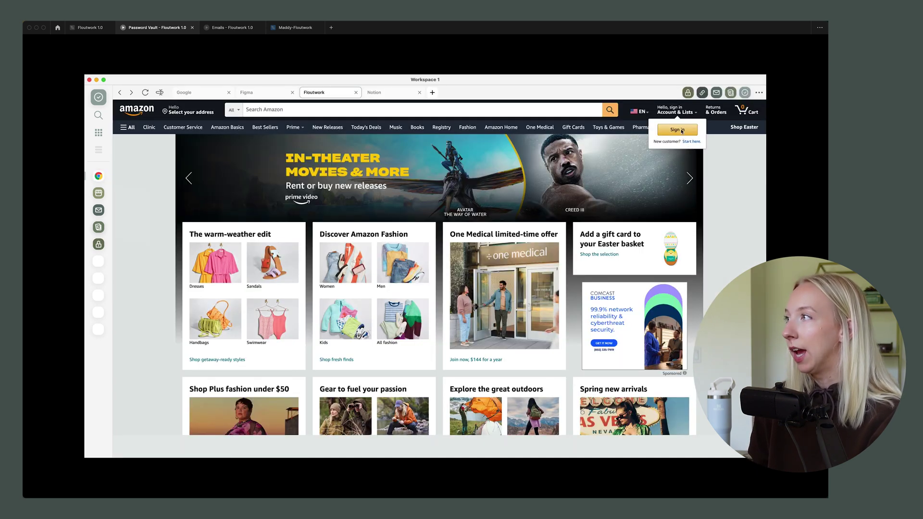
pyautogui.click(685, 95)
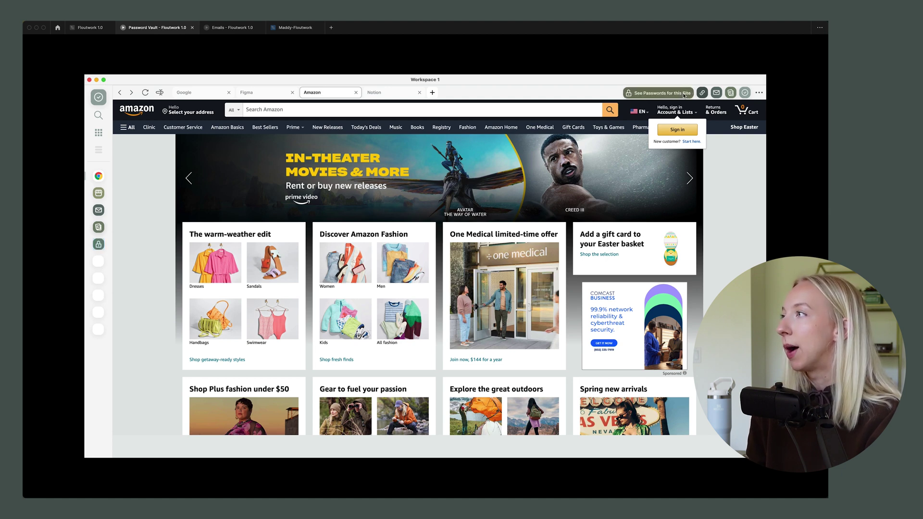
pyautogui.click(656, 94)
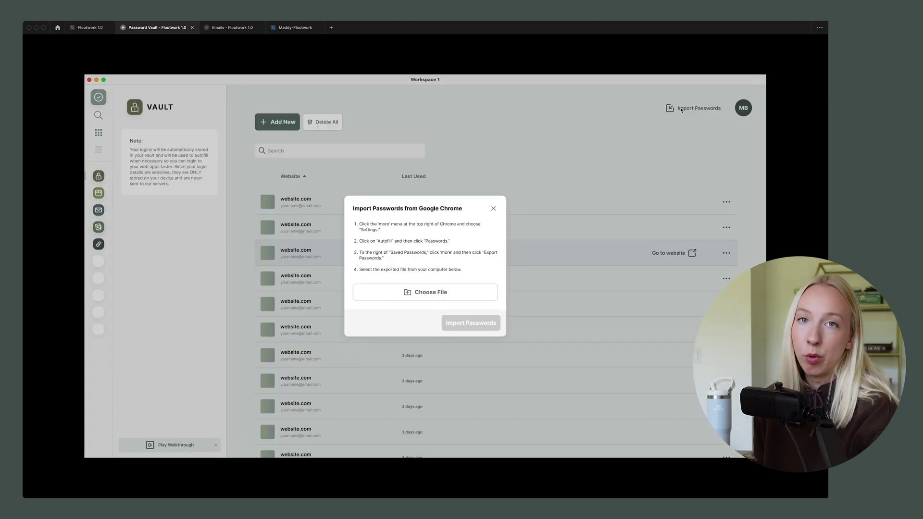
# Step: Import ChromePasswords.csv, save a new password entry, and start Delete All on the vault
pyautogui.click(443, 292)
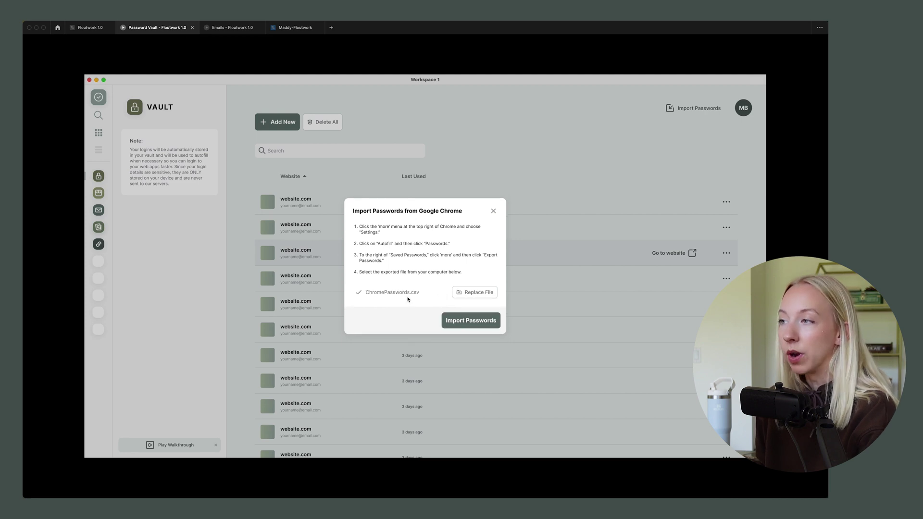
pyautogui.click(476, 321)
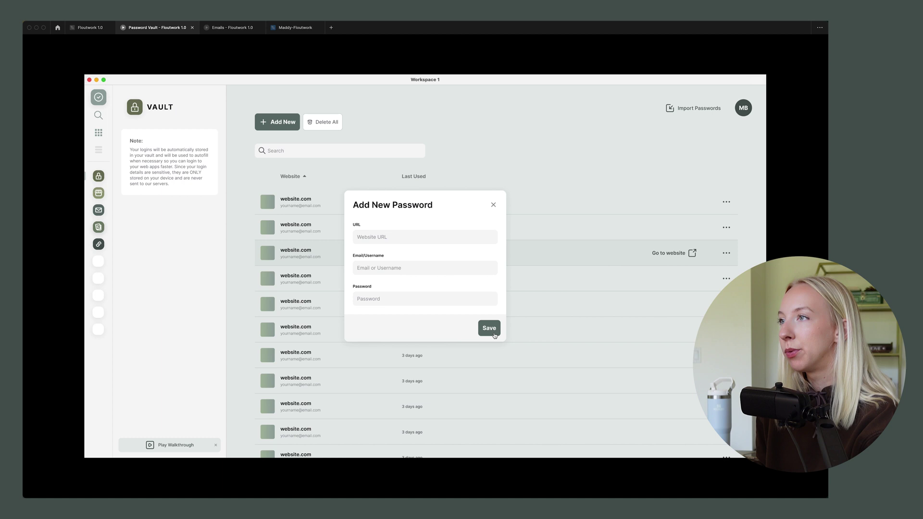
pyautogui.click(491, 335)
pyautogui.click(338, 125)
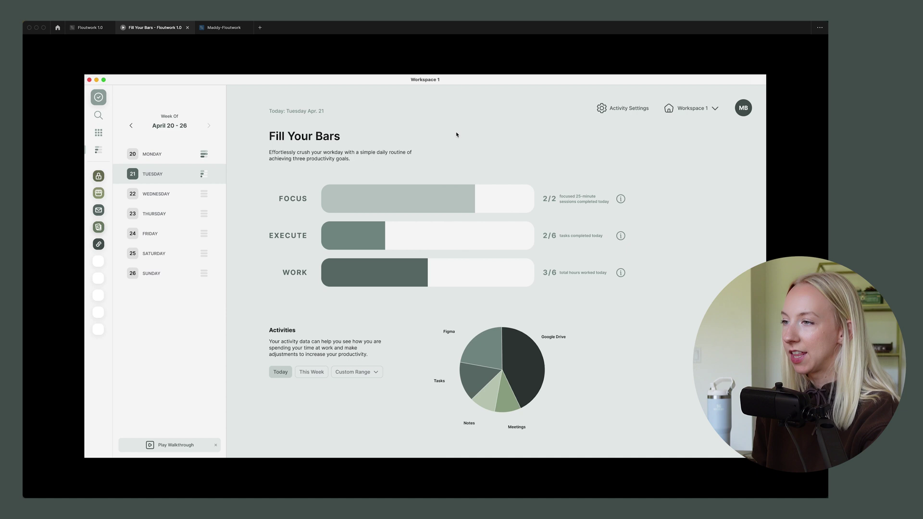
# Step: Check the Activities pie chart, open and close Custom Range, view Monday, then return to today
pyautogui.moveTo(484, 358)
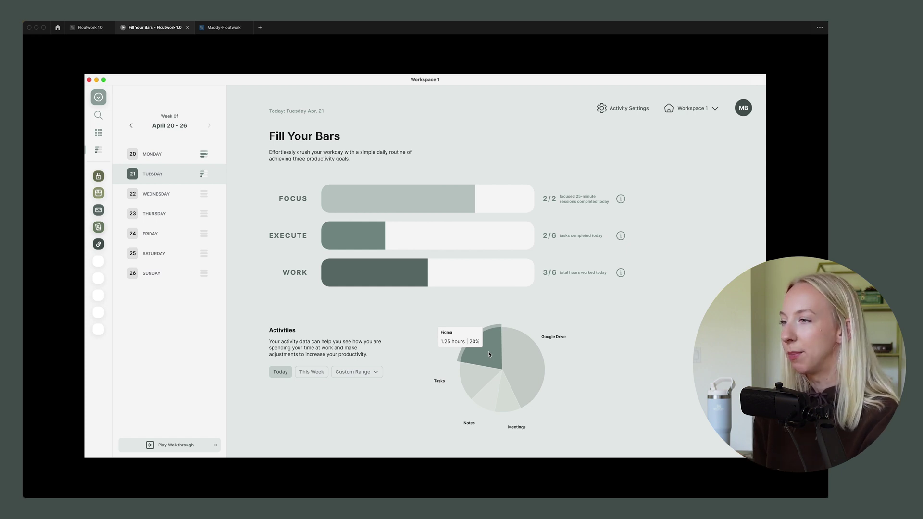
pyautogui.click(356, 371)
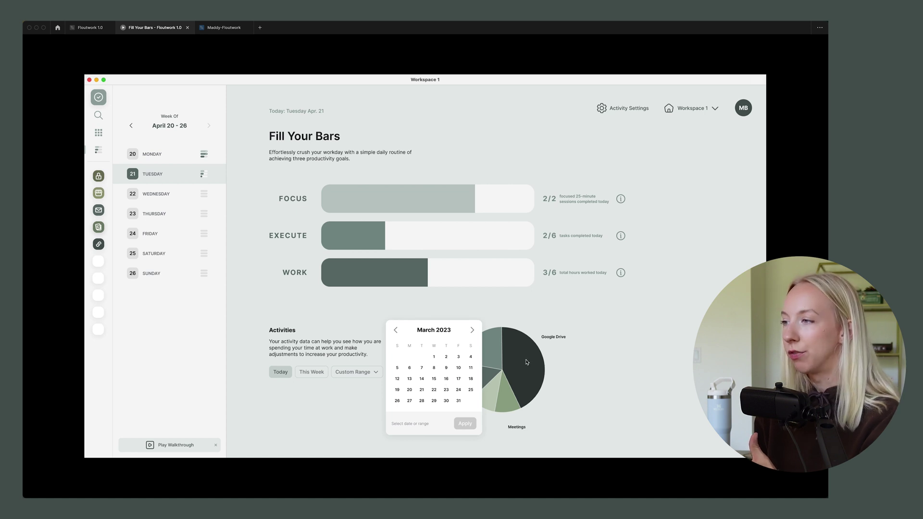
pyautogui.click(349, 409)
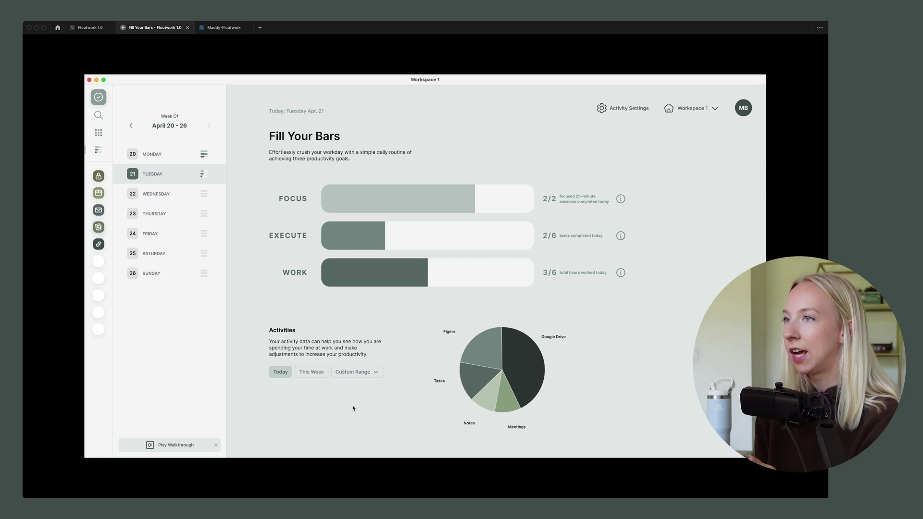
pyautogui.press('Up')
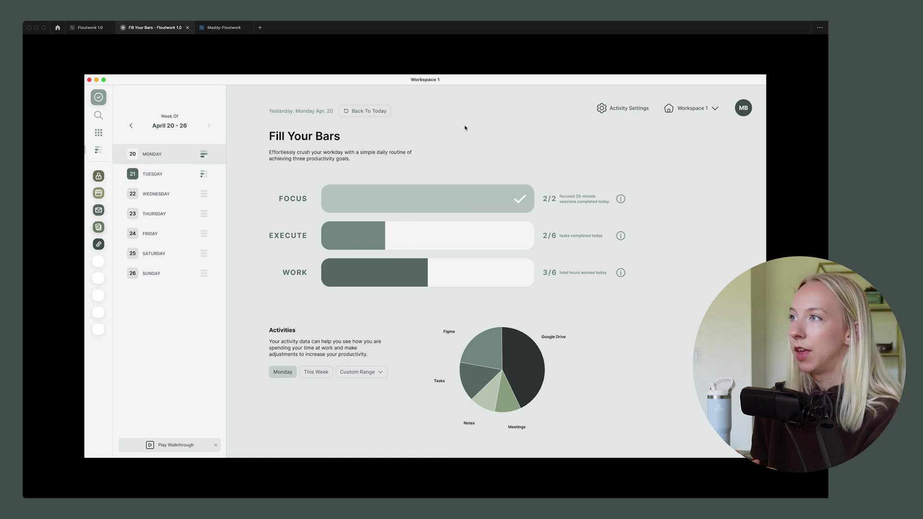
pyautogui.click(376, 112)
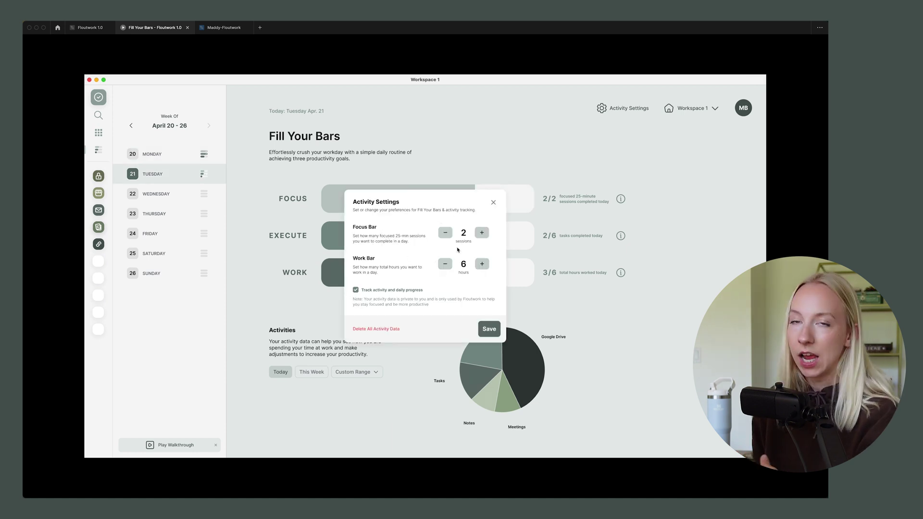
# Step: Close Activity Settings, then open and dismiss the Work bar explanation
pyautogui.click(493, 203)
pyautogui.click(619, 272)
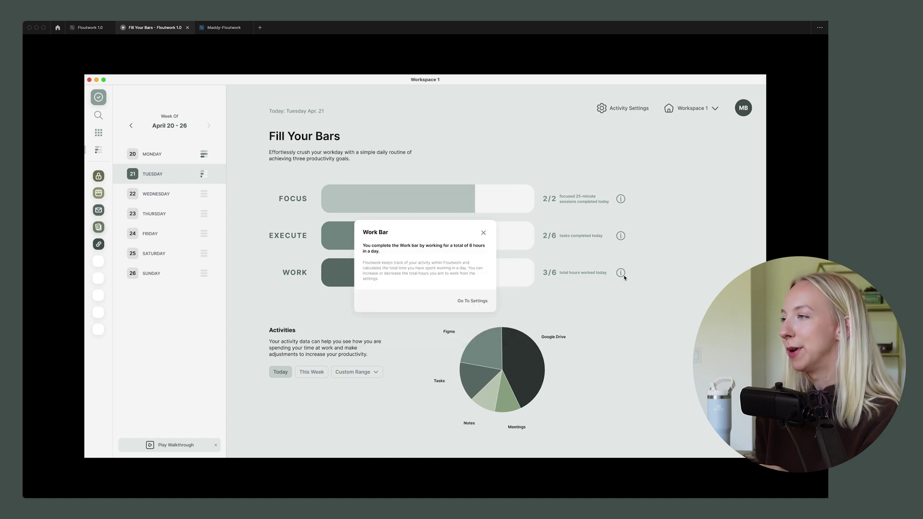
pyautogui.click(582, 286)
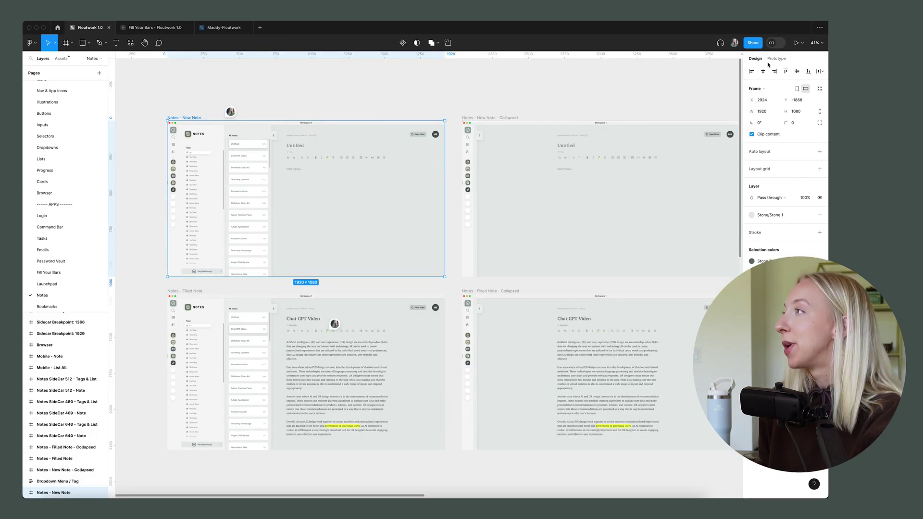
# Step: Present the Notes prototype, collapse the tags and notes lists, and open the Chat GPT Video note in the sidecar
pyautogui.click(796, 43)
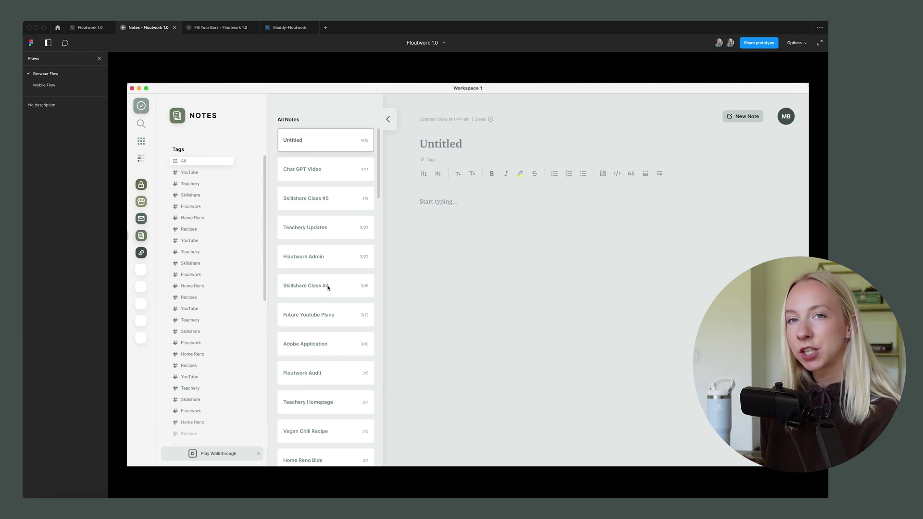
pyautogui.click(387, 119)
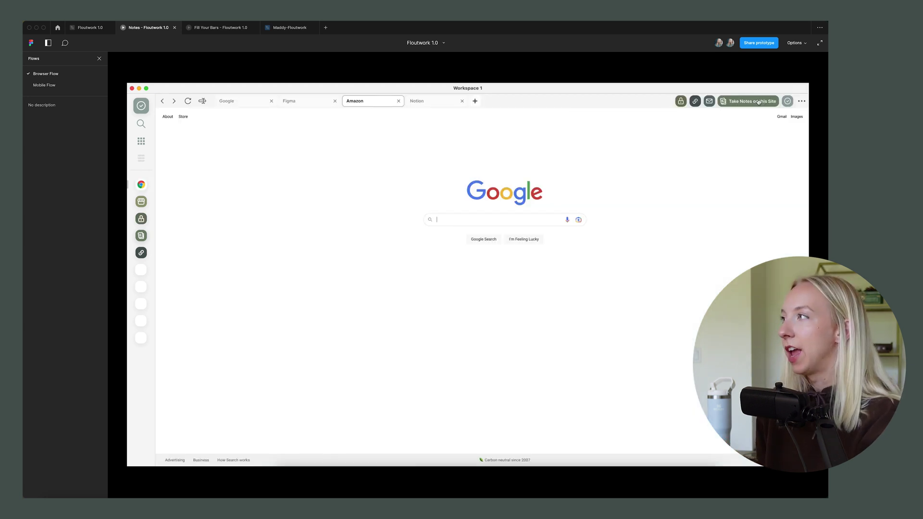
pyautogui.click(758, 102)
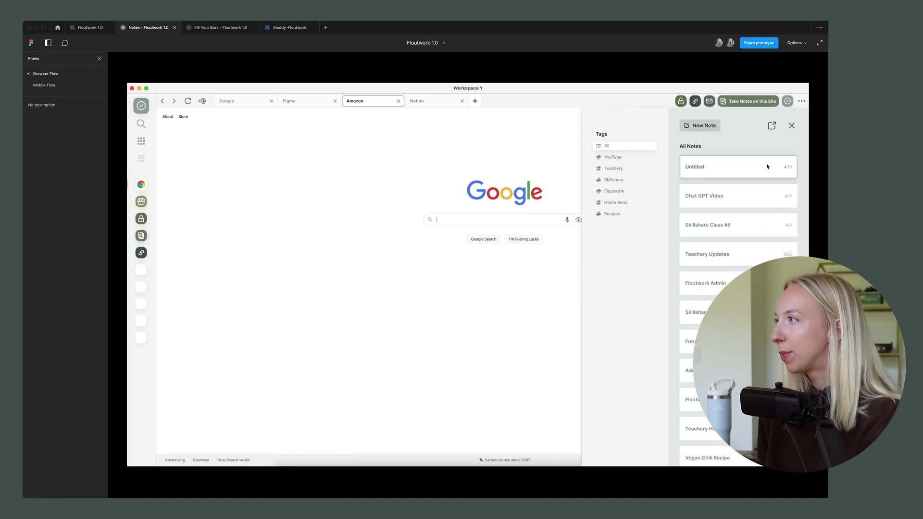
pyautogui.click(738, 199)
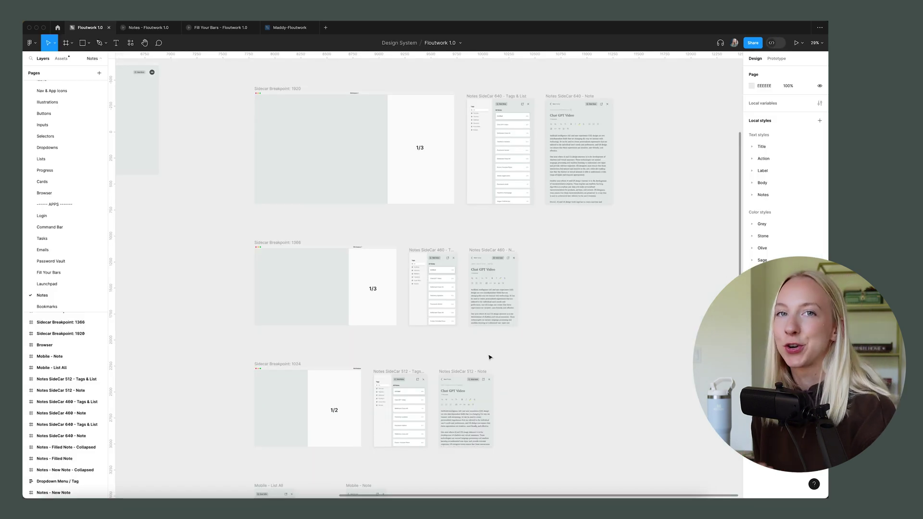
# Step: Scroll over the Notes sidecar breakpoint and mobile frames, then move to the Bookmarks page
pyautogui.scroll(-3, 497, 341)
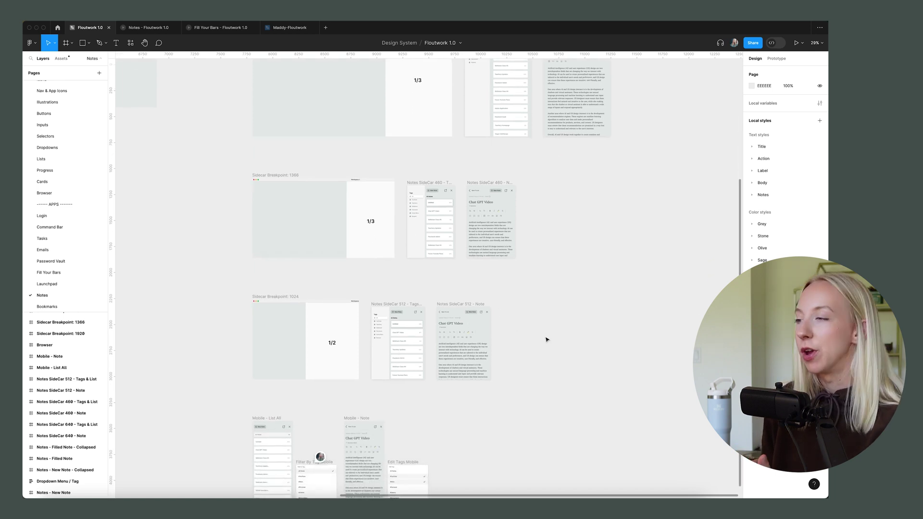
pyautogui.scroll(-1, 541, 342)
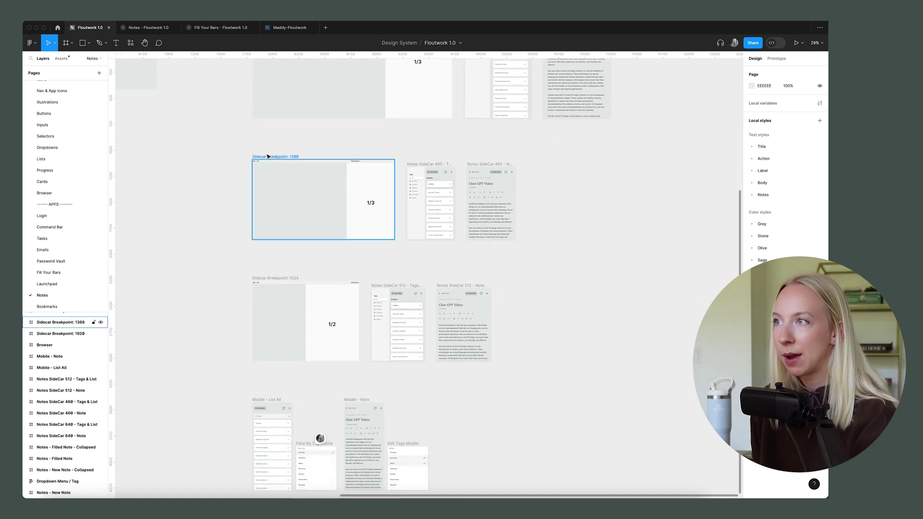
pyautogui.scroll(-4, 342, 173)
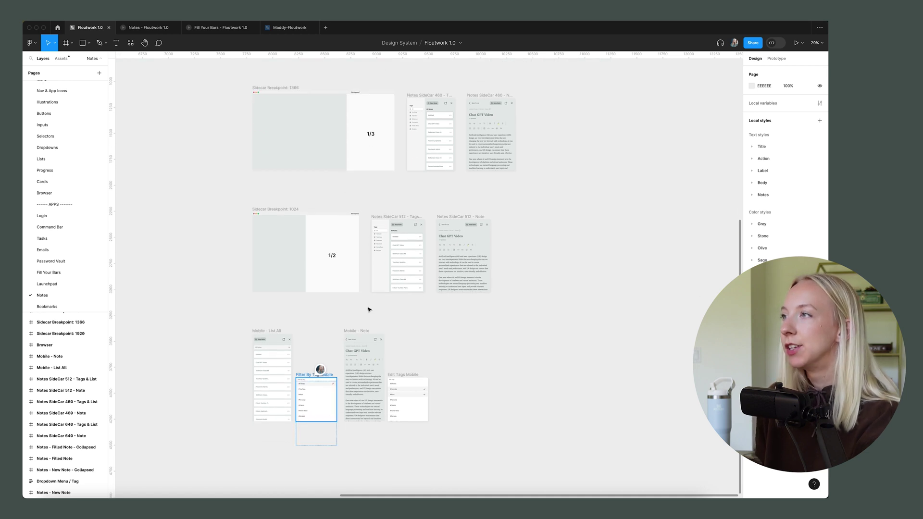
pyautogui.scroll(-3, 339, 427)
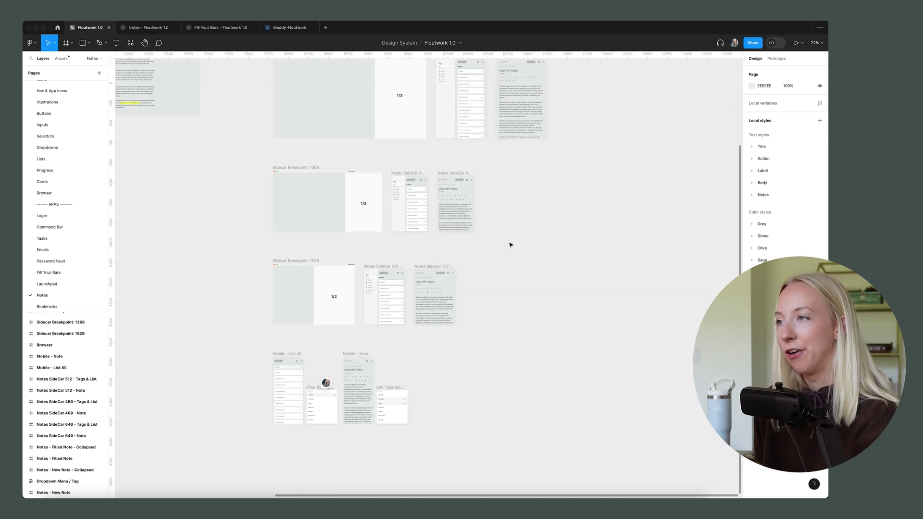
pyautogui.press('pagedown')
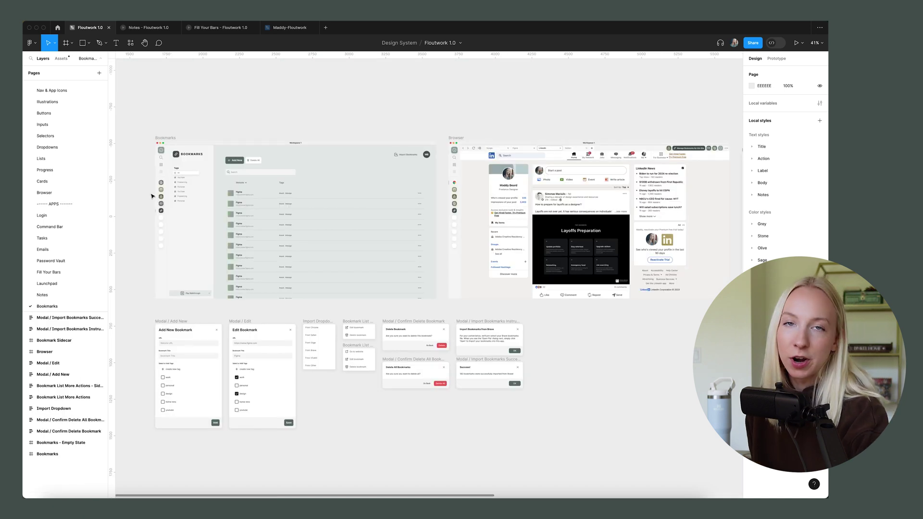